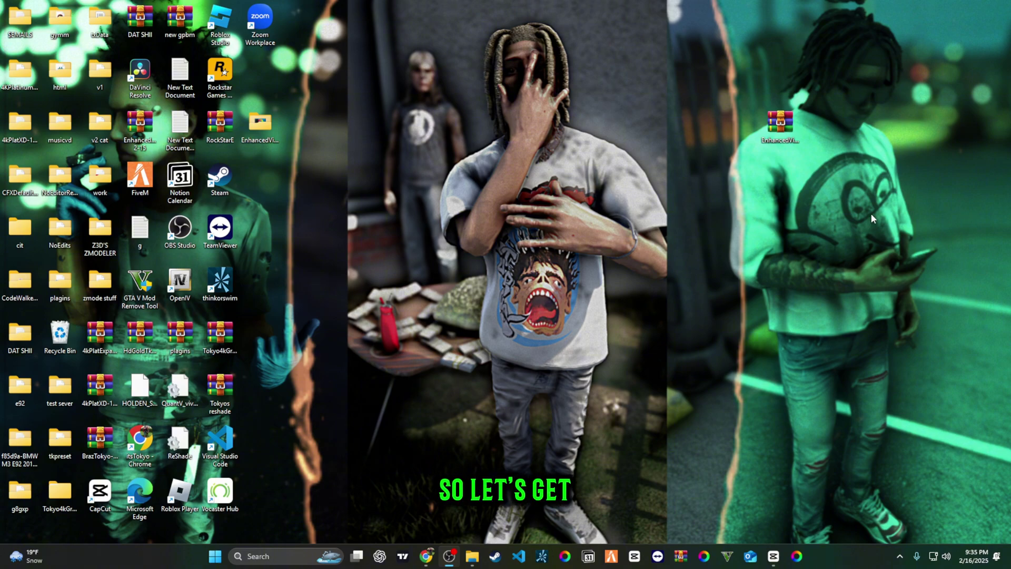
# Open the EnhancedVisuals .rar in WinRAR, past the trial reminder, and browse into its ENB folder.
pyautogui.moveTo(779, 122); pyautogui.dragTo(540, 181)
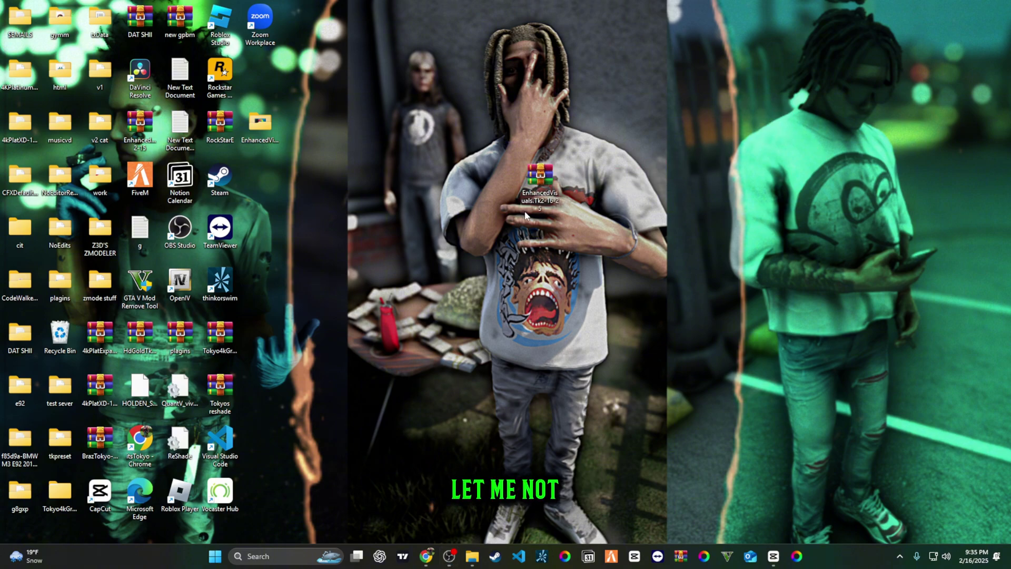
pyautogui.doubleClick(539, 176)
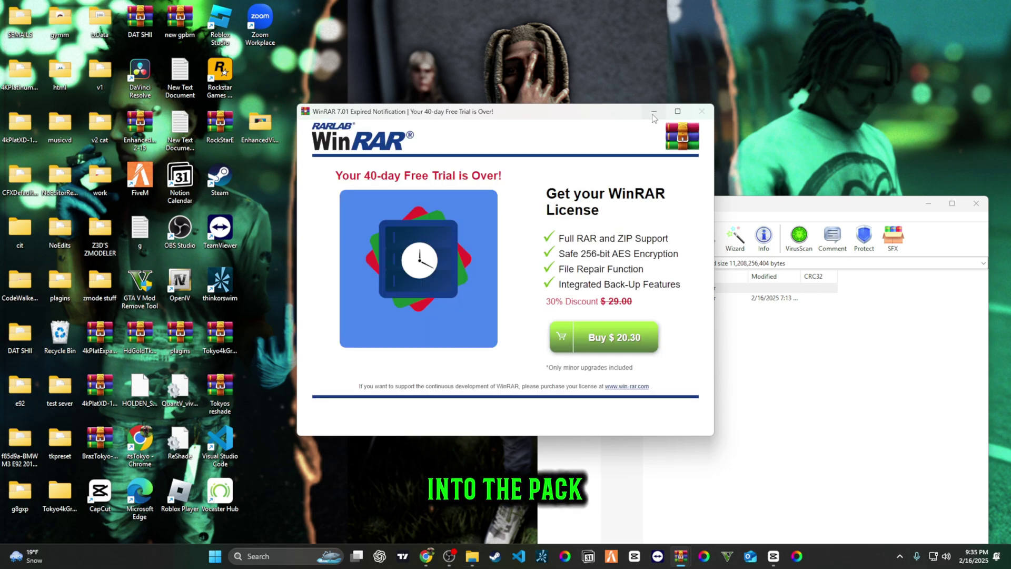
pyautogui.press('Escape')
pyautogui.doubleClick(653, 299)
pyautogui.moveTo(765, 212); pyautogui.dragTo(716, 67)
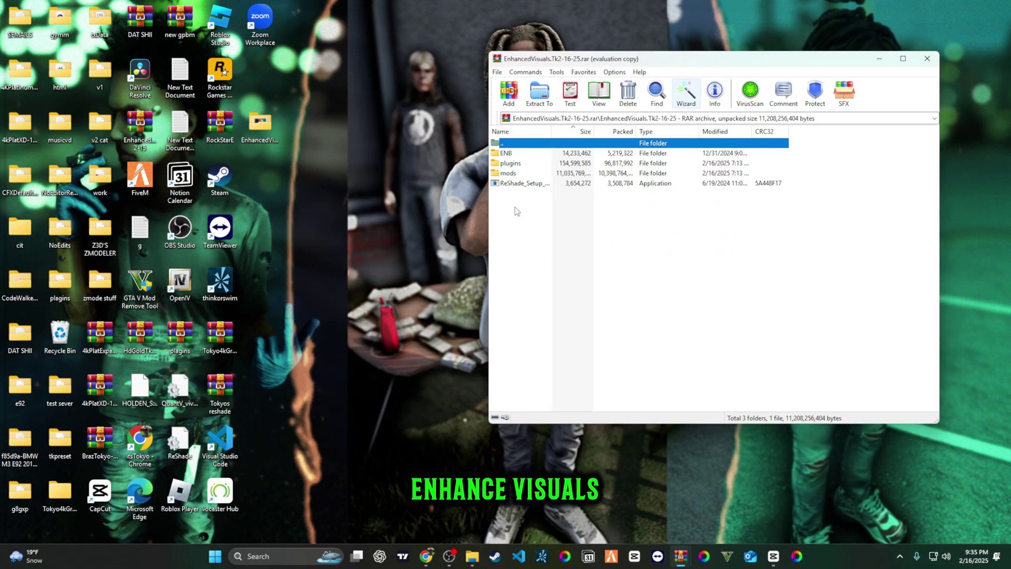
pyautogui.doubleClick(507, 153)
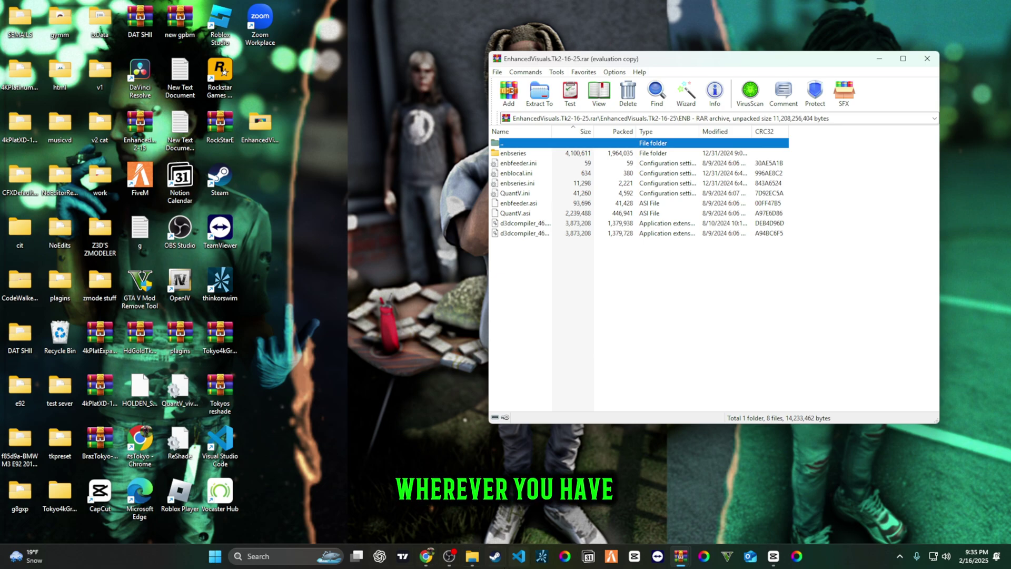
# Open Grand Theft Auto V's local install folder from the Steam library.
pyautogui.click(495, 556)
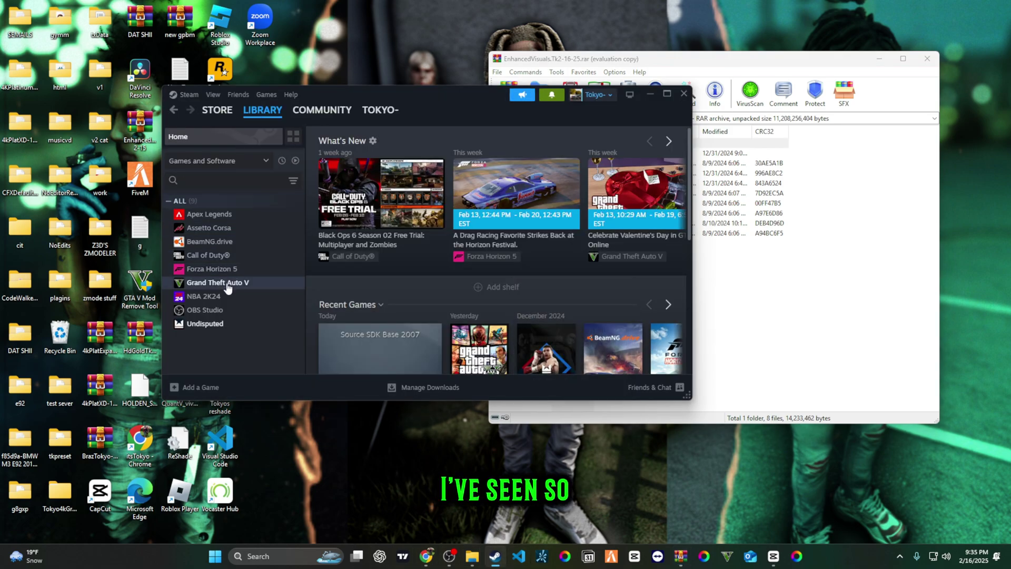
pyautogui.rightClick(227, 284)
pyautogui.moveTo(261, 347)
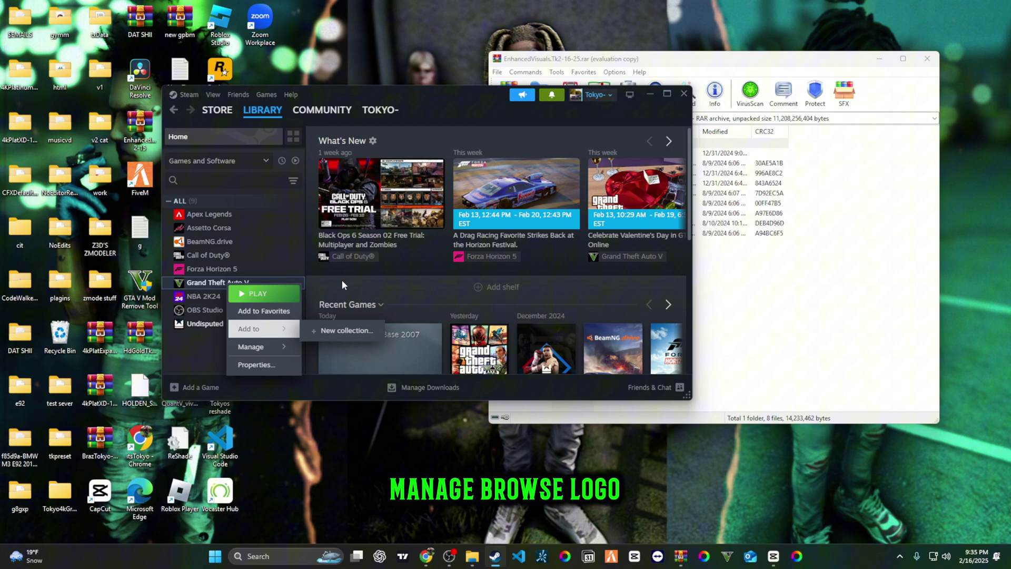
pyautogui.click(339, 275)
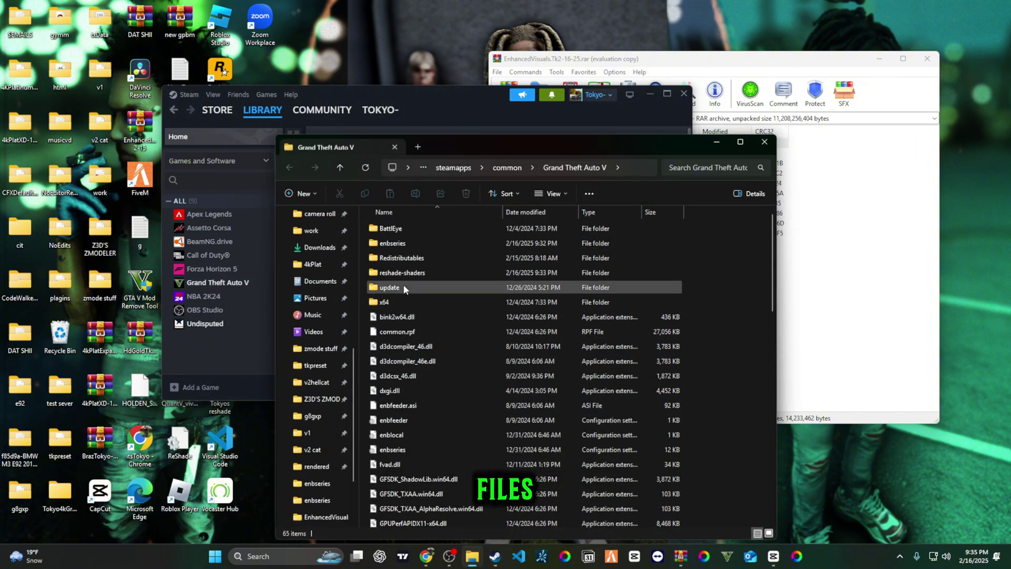
pyautogui.moveTo(522, 154); pyautogui.dragTo(466, 73)
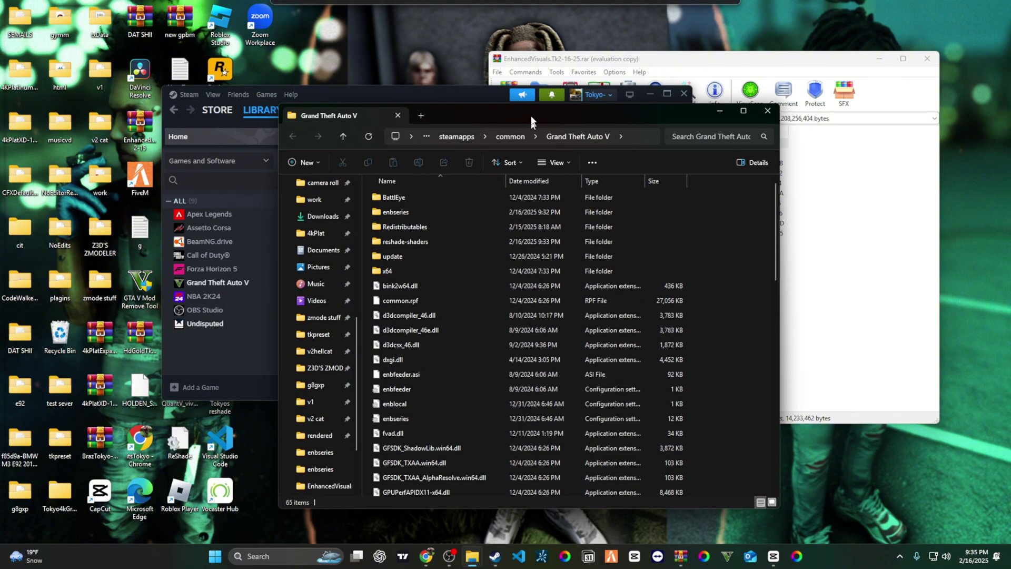
# Delete reshade-shaders, dxgi.dll, ReShade.ini, ReShade.log and ReShadePreset.ini from the game folder.
pyautogui.click(362, 192)
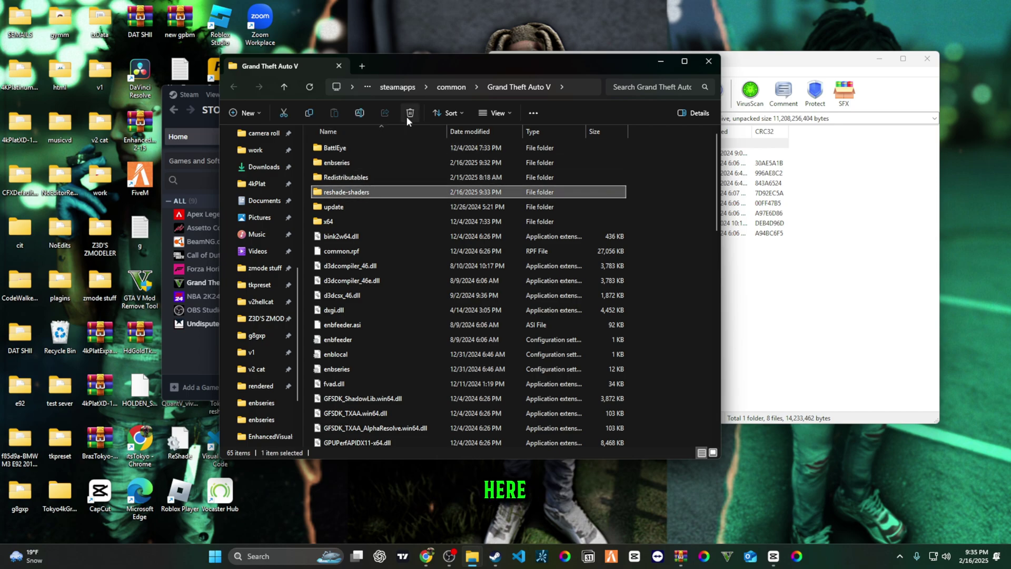
pyautogui.click(410, 113)
pyautogui.scroll(-3, 369, 263)
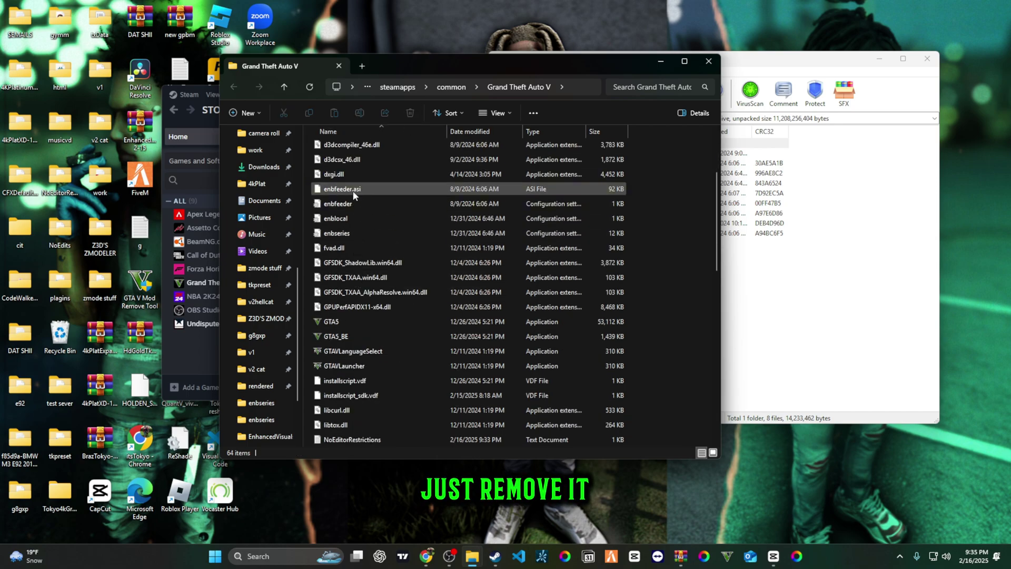
pyautogui.click(368, 174)
pyautogui.click(410, 113)
pyautogui.scroll(-3, 388, 242)
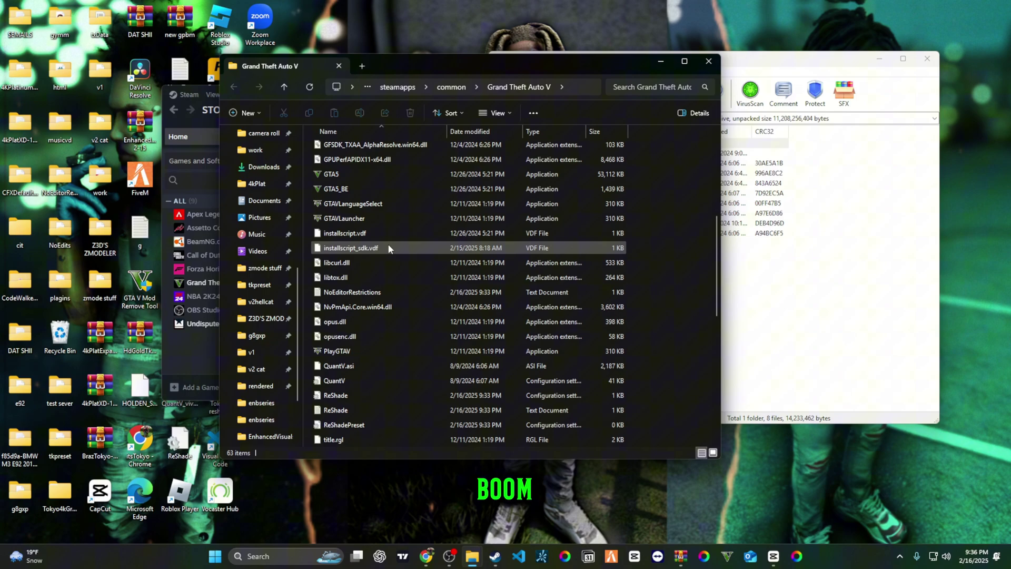
pyautogui.scroll(-2, 334, 295)
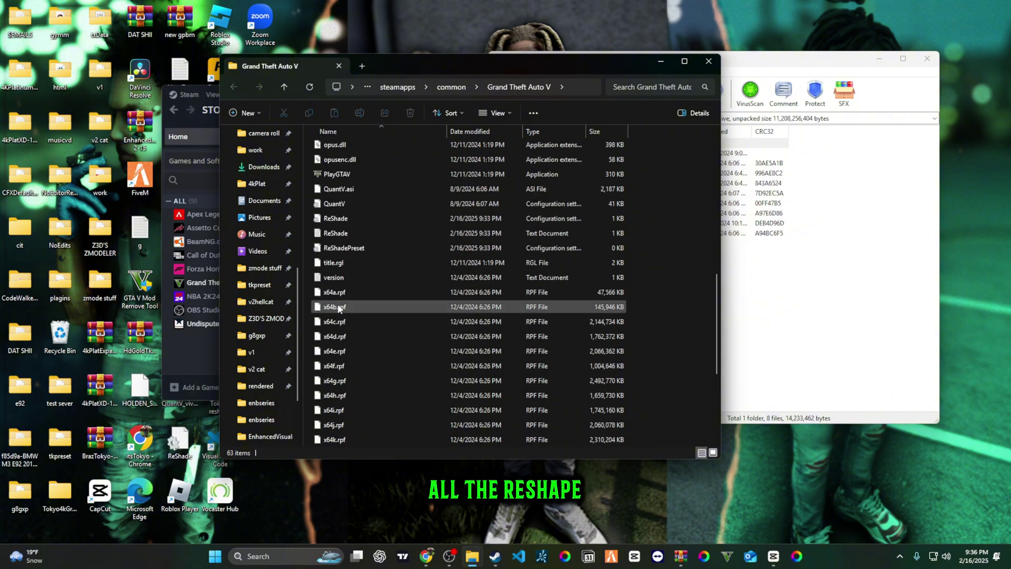
pyautogui.scroll(1, 363, 312)
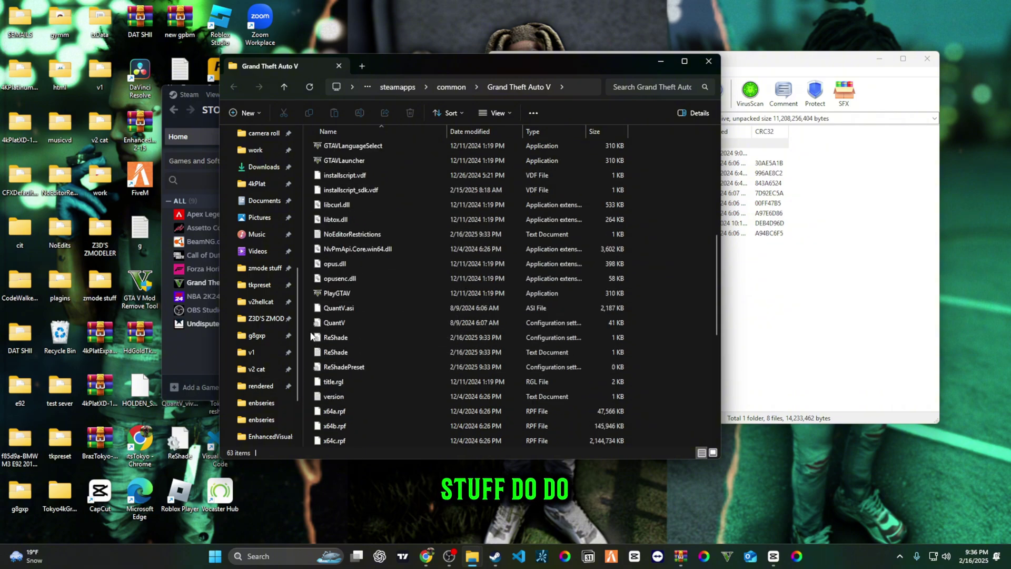
pyautogui.moveTo(309, 332); pyautogui.dragTo(373, 369)
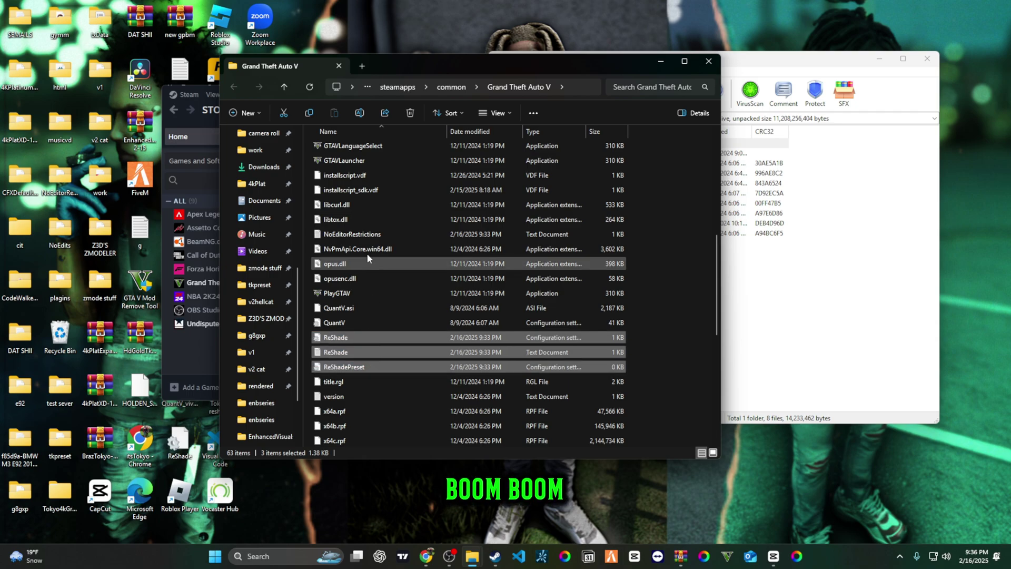
pyautogui.click(410, 113)
pyautogui.scroll(8, 390, 204)
# Move every ENB file into the Grand Theft Auto V folder, replacing existing files, then return to the archive root.
pyautogui.click(897, 248)
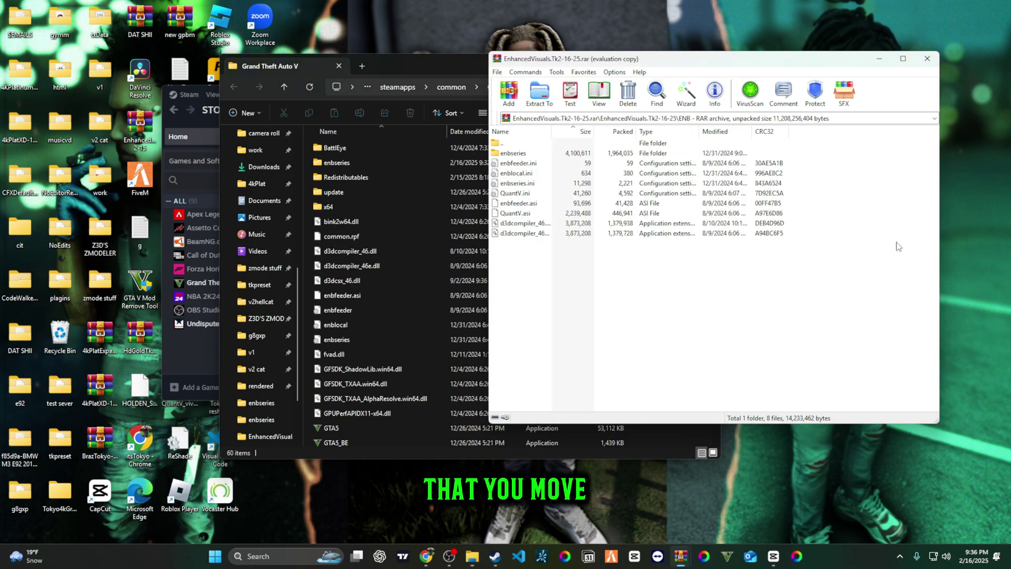
pyautogui.moveTo(513, 262); pyautogui.dragTo(597, 158)
pyautogui.moveTo(597, 157); pyautogui.dragTo(654, 203)
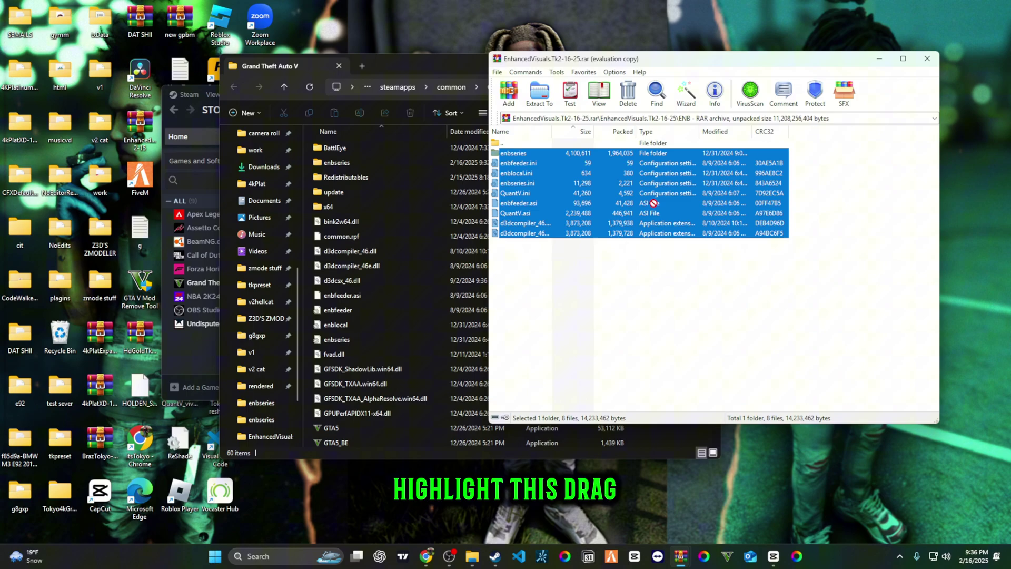
pyautogui.moveTo(474, 241); pyautogui.dragTo(582, 324)
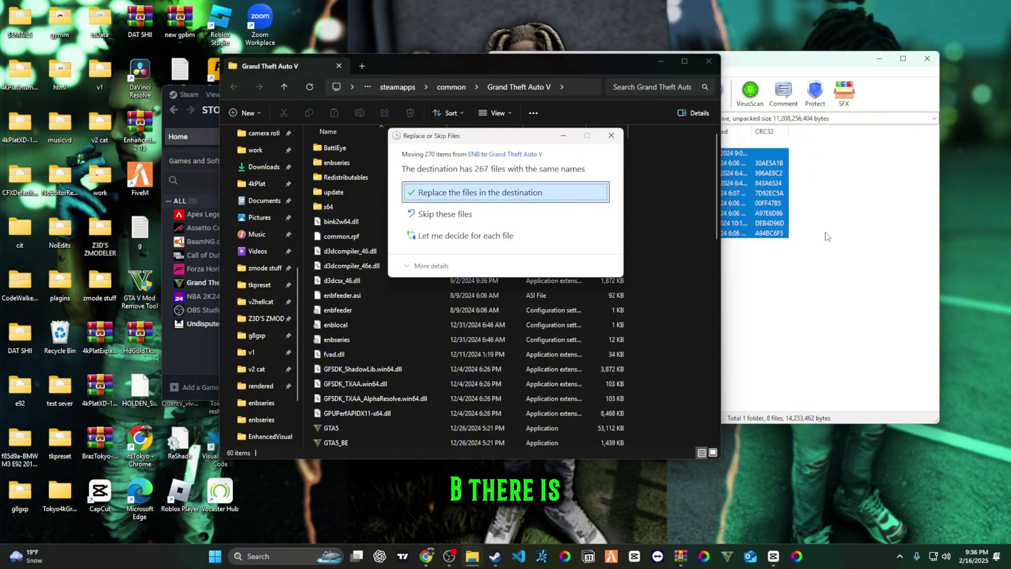
pyautogui.click(474, 193)
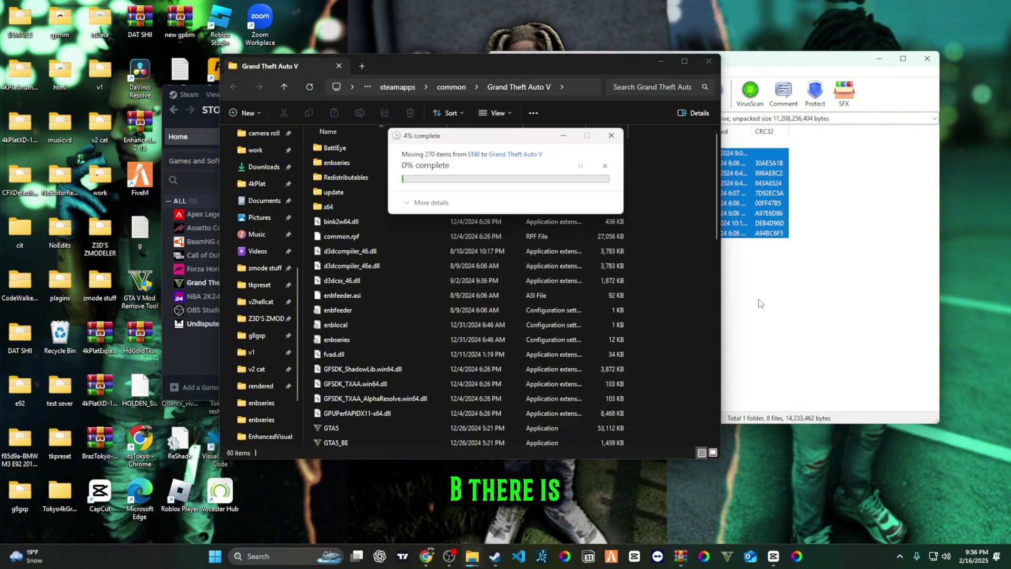
pyautogui.click(868, 263)
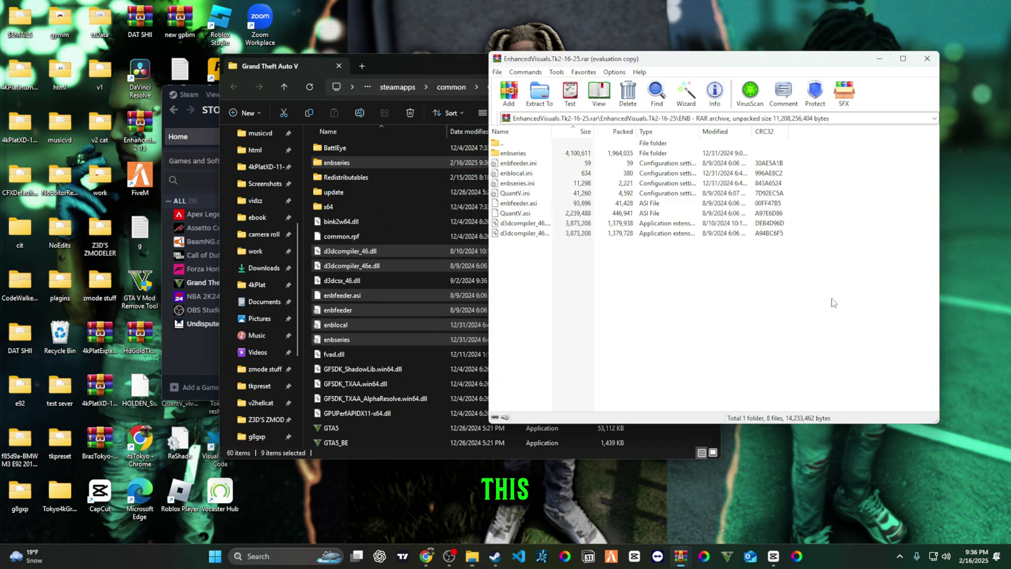
pyautogui.doubleClick(515, 144)
pyautogui.moveTo(719, 61); pyautogui.dragTo(835, 68)
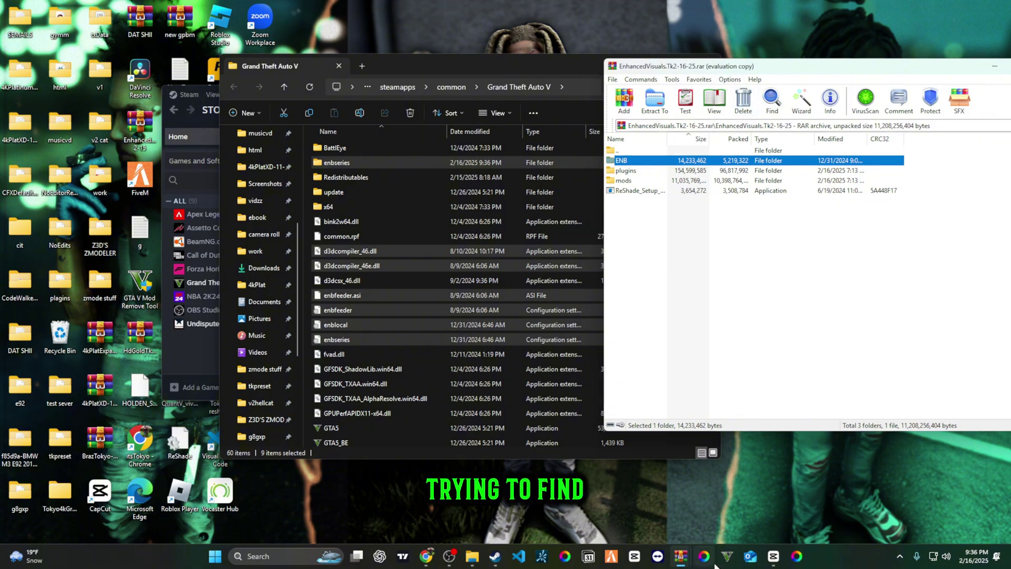
# Run ReShade_Setup for GTA5.exe using DirectX 10/11/12 with all effect packages checked.
pyautogui.doubleClick(634, 190)
pyautogui.click(406, 204)
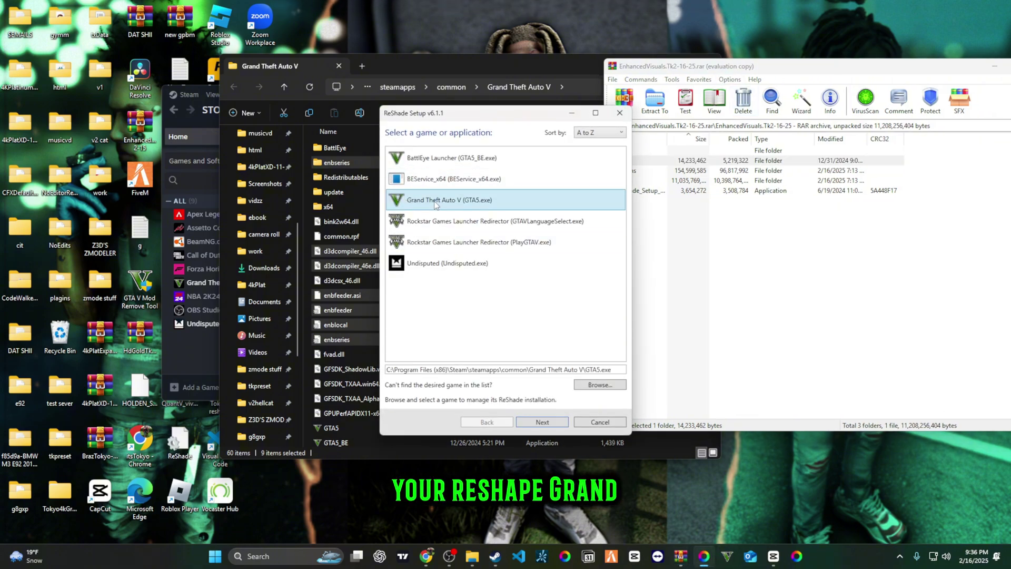
pyautogui.click(555, 423)
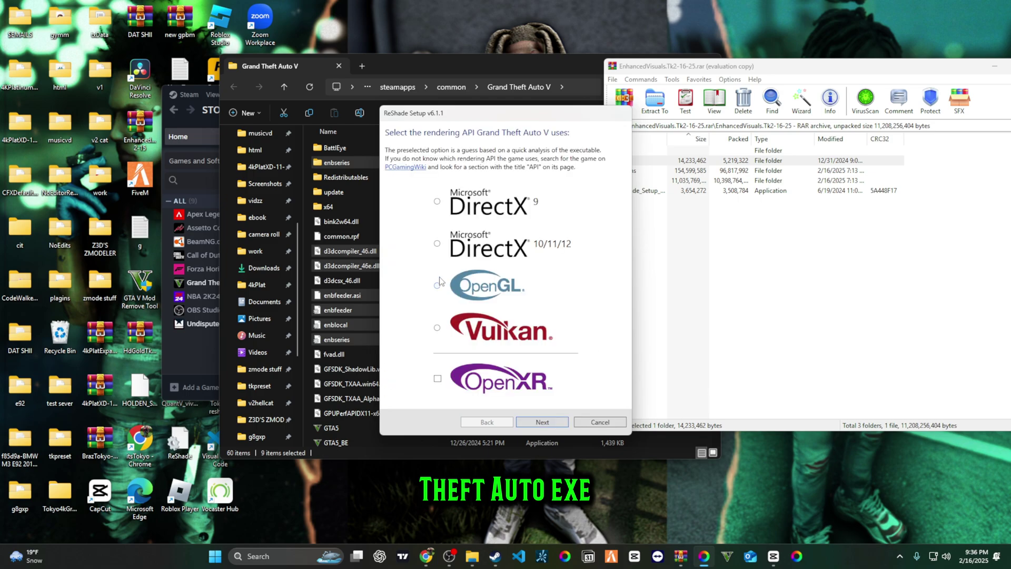
pyautogui.click(436, 243)
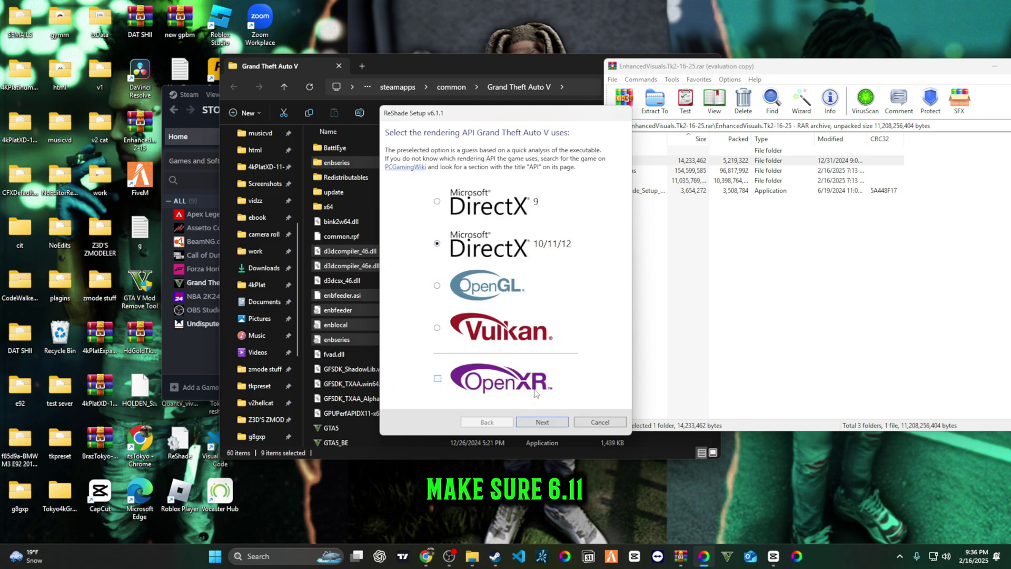
pyautogui.click(549, 422)
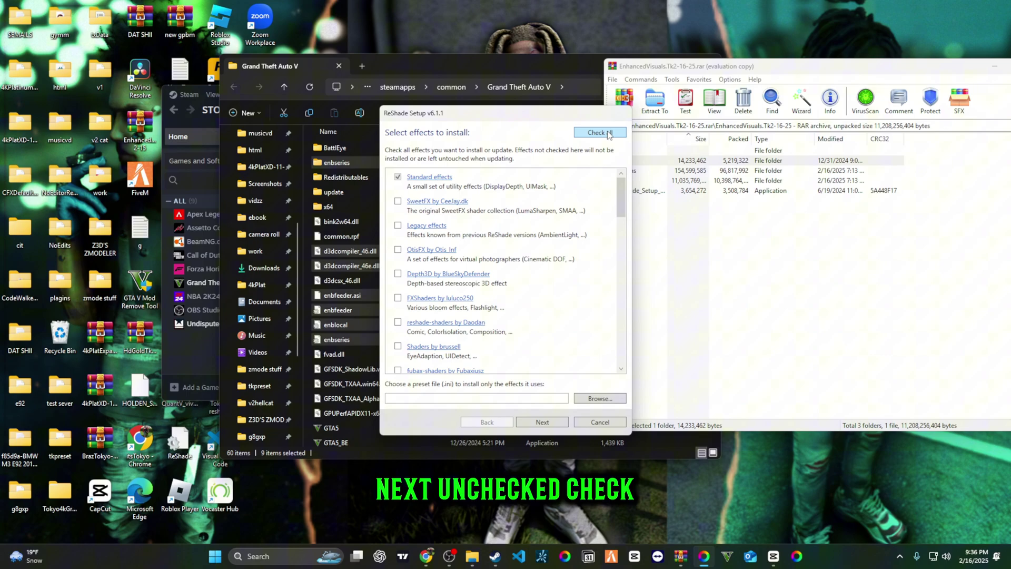
pyautogui.click(600, 133)
pyautogui.click(542, 421)
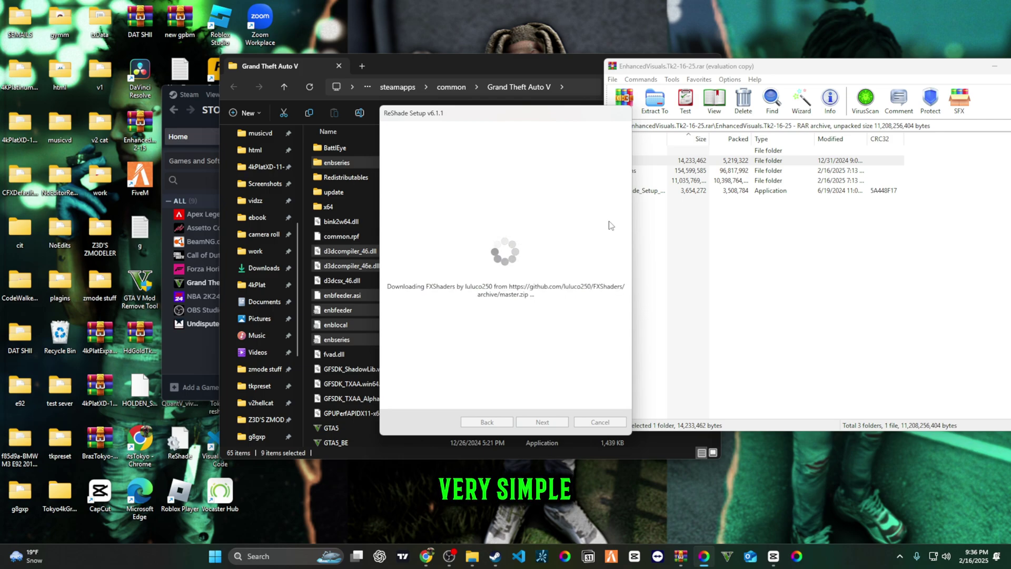
# Open FiveM's install location and inspect the plugins and mods folders in FiveM Application Data.
pyautogui.rightClick(141, 176)
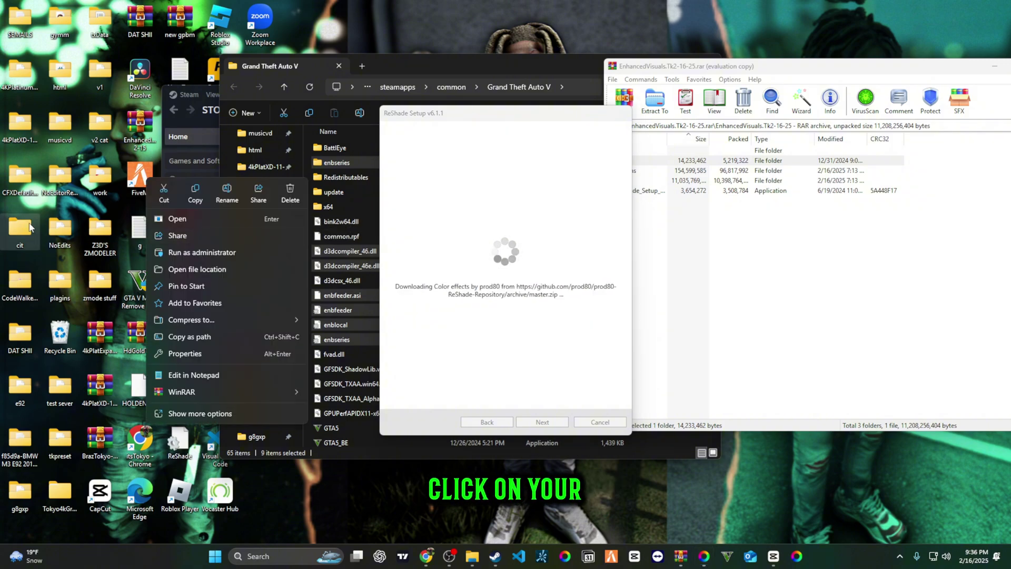
pyautogui.click(196, 269)
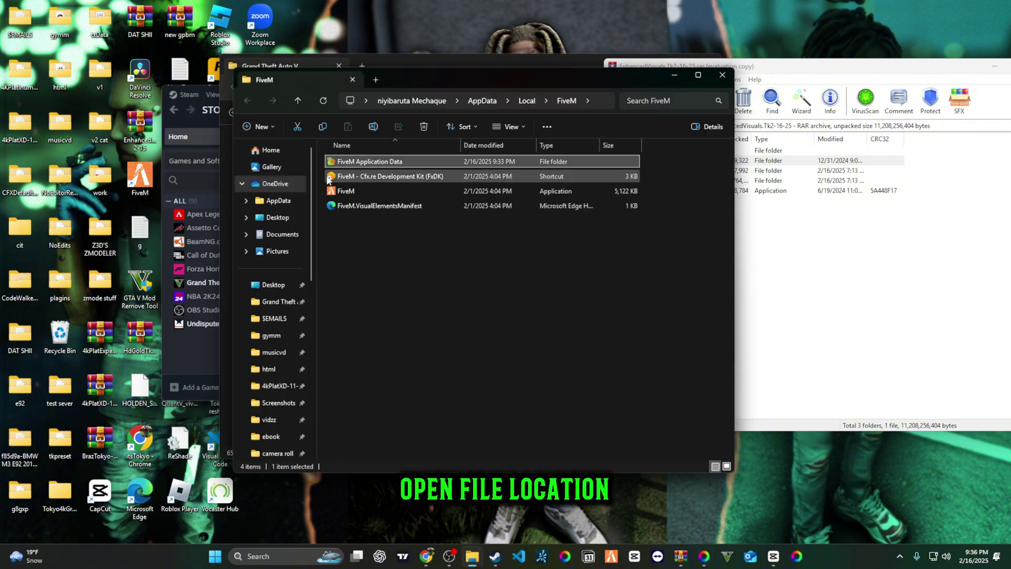
pyautogui.doubleClick(419, 163)
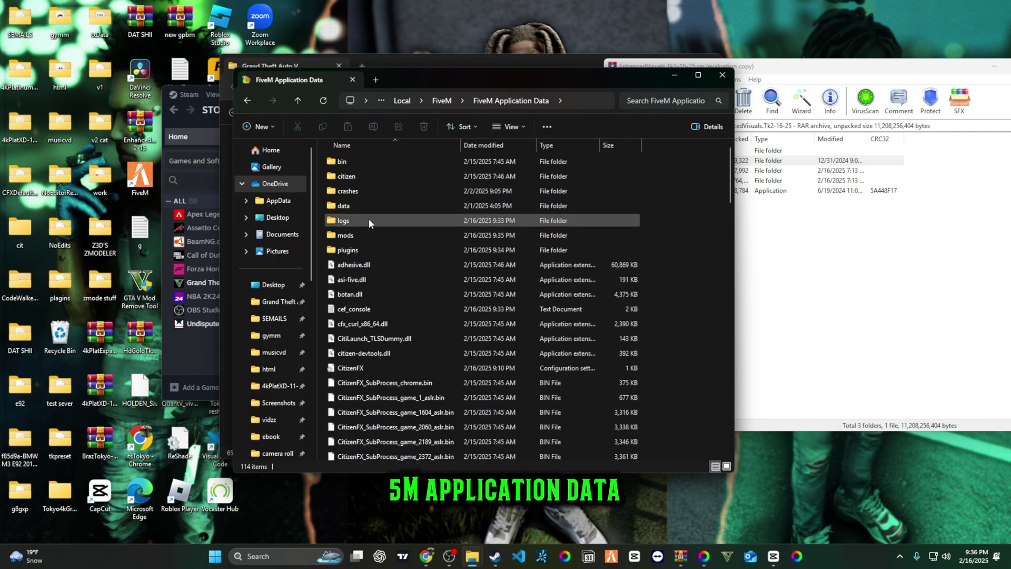
pyautogui.doubleClick(363, 249)
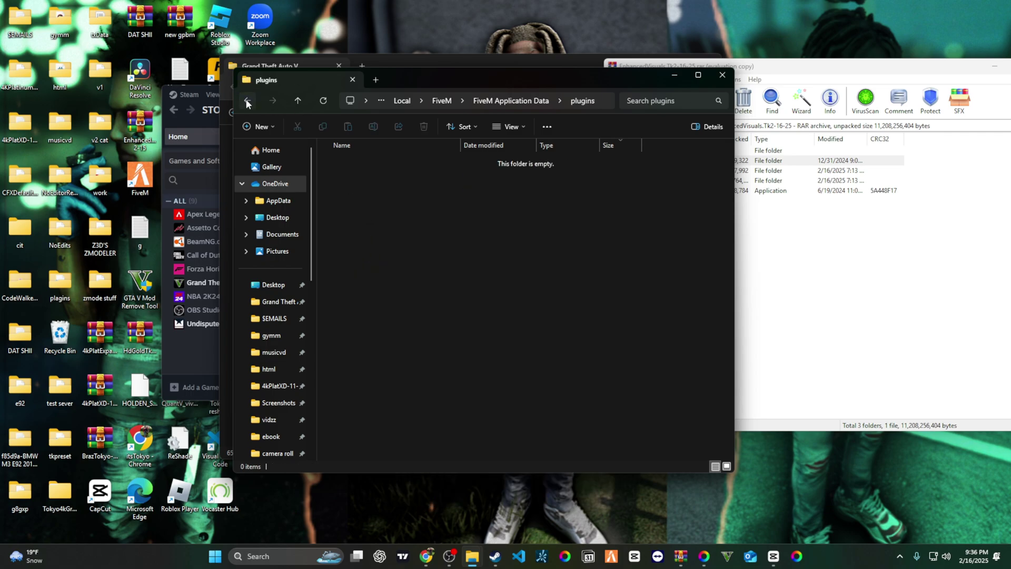
pyautogui.click(247, 100)
pyautogui.doubleClick(365, 235)
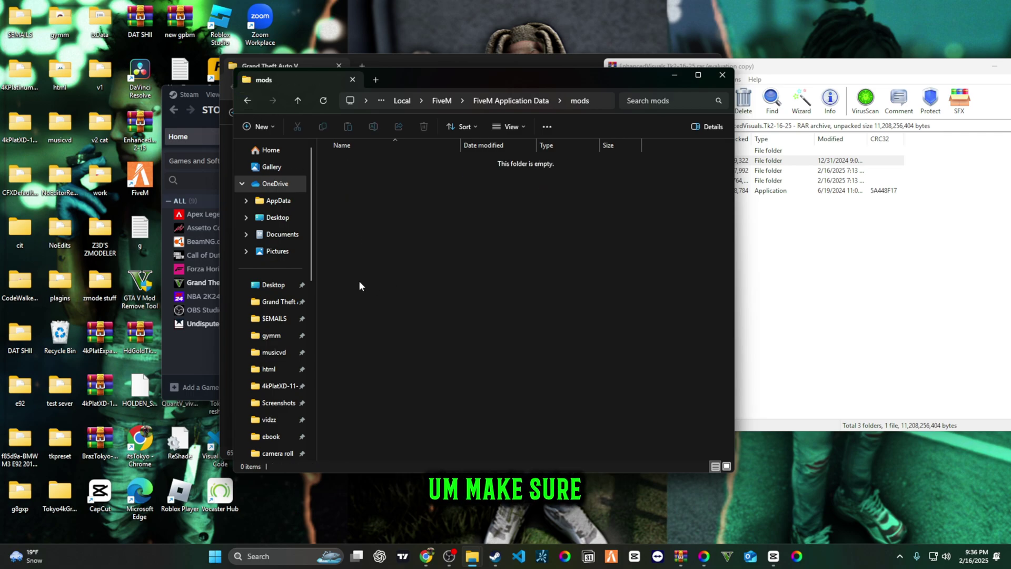
pyautogui.click(244, 101)
# Drag all 19 files from the archive's mods folder into FiveM's empty mods folder.
pyautogui.click(848, 308)
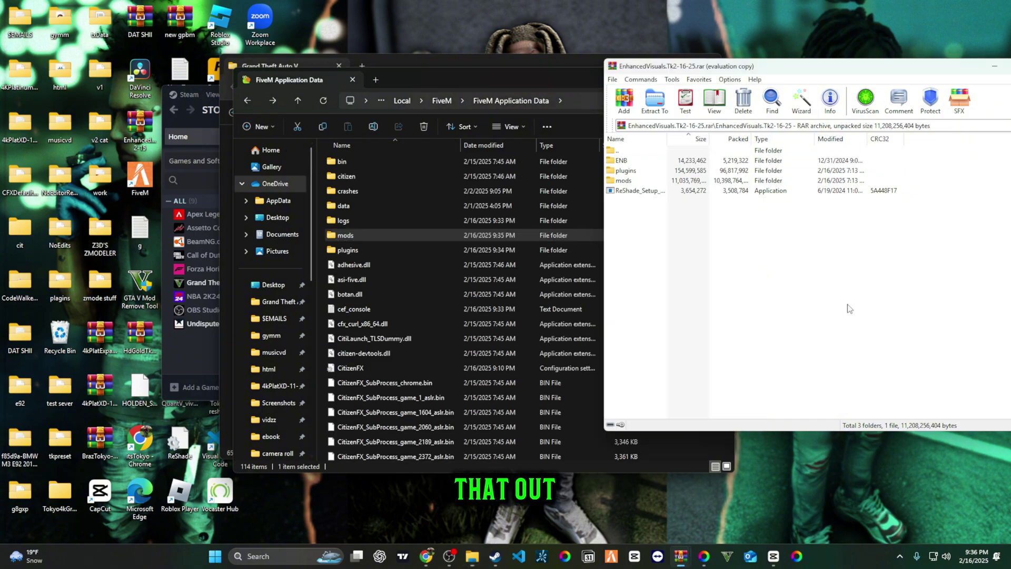
pyautogui.doubleClick(626, 180)
pyautogui.doubleClick(344, 234)
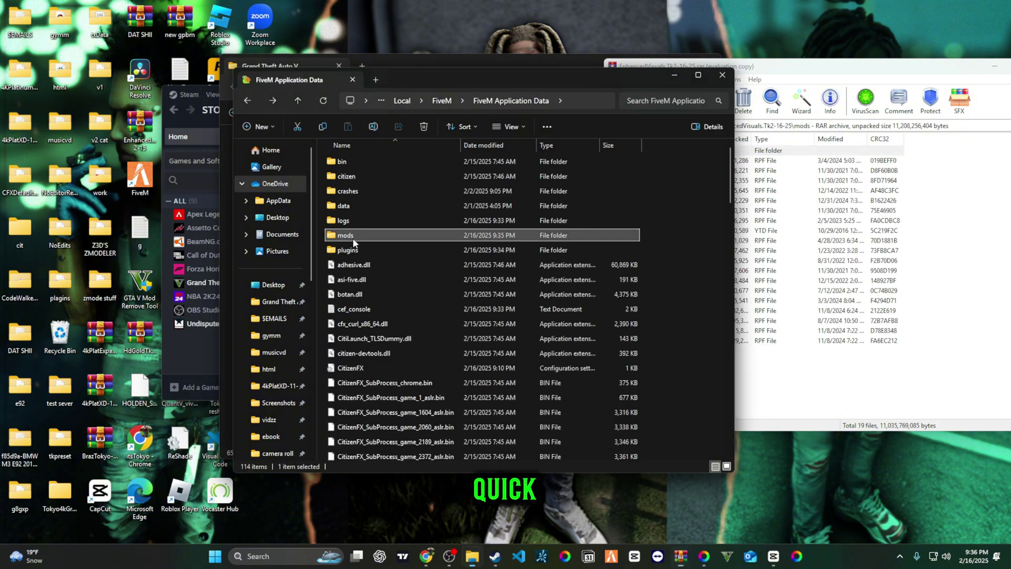
pyautogui.click(795, 429)
pyautogui.moveTo(797, 393); pyautogui.dragTo(802, 163)
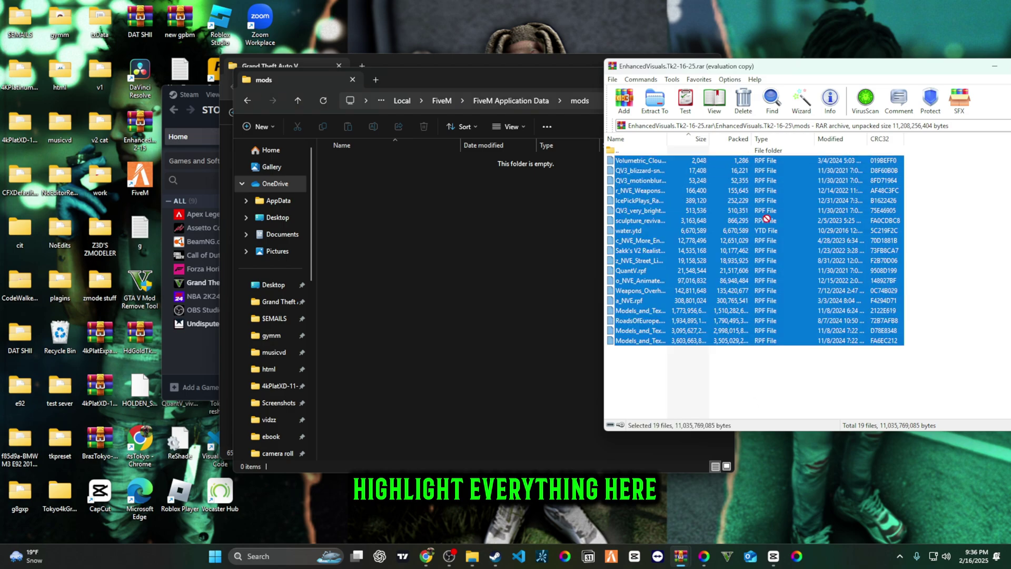
pyautogui.moveTo(553, 291); pyautogui.dragTo(548, 288)
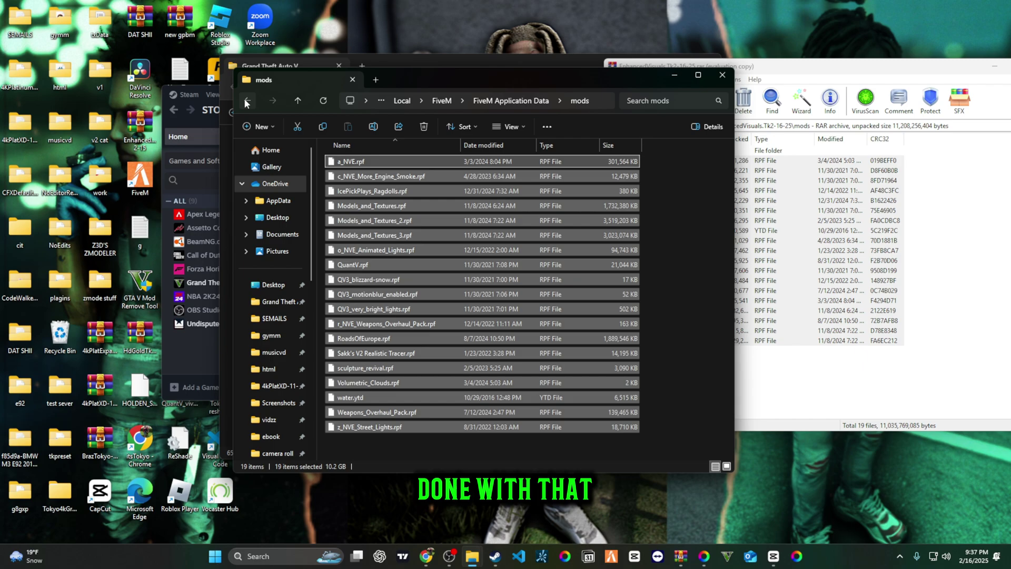
# Open FiveM's plugins folder with the refreshed Grand Theft Auto V folder beside it.
pyautogui.click(247, 100)
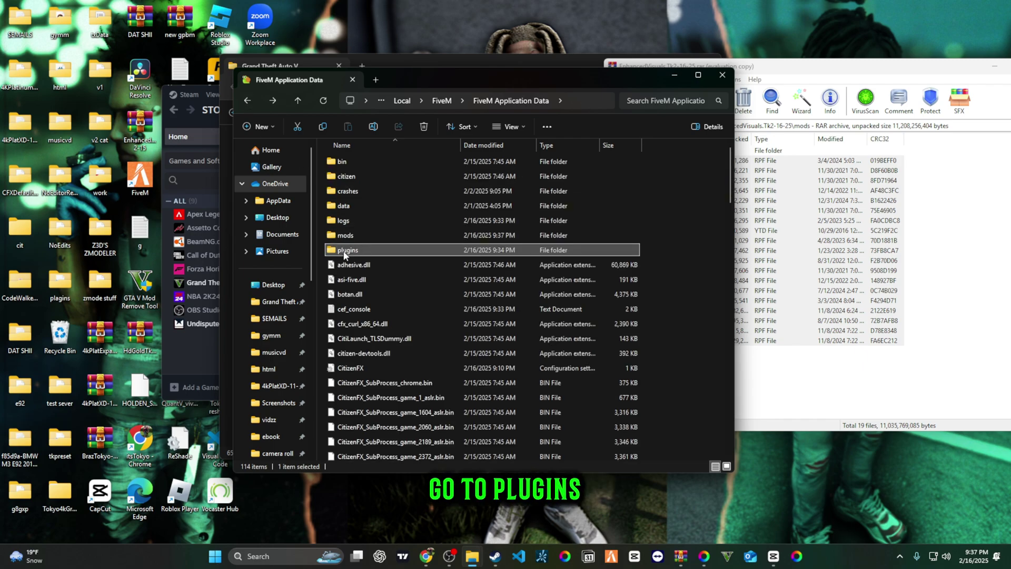
pyautogui.doubleClick(346, 250)
pyautogui.click(816, 379)
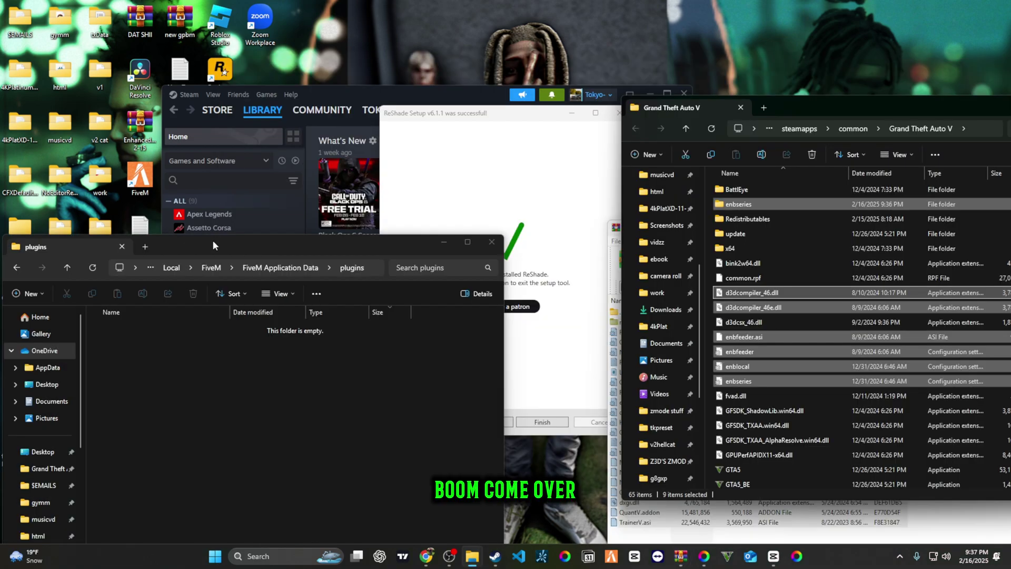
pyautogui.moveTo(213, 245); pyautogui.dragTo(349, 138)
pyautogui.moveTo(844, 116); pyautogui.dragTo(657, 100)
pyautogui.click(909, 304)
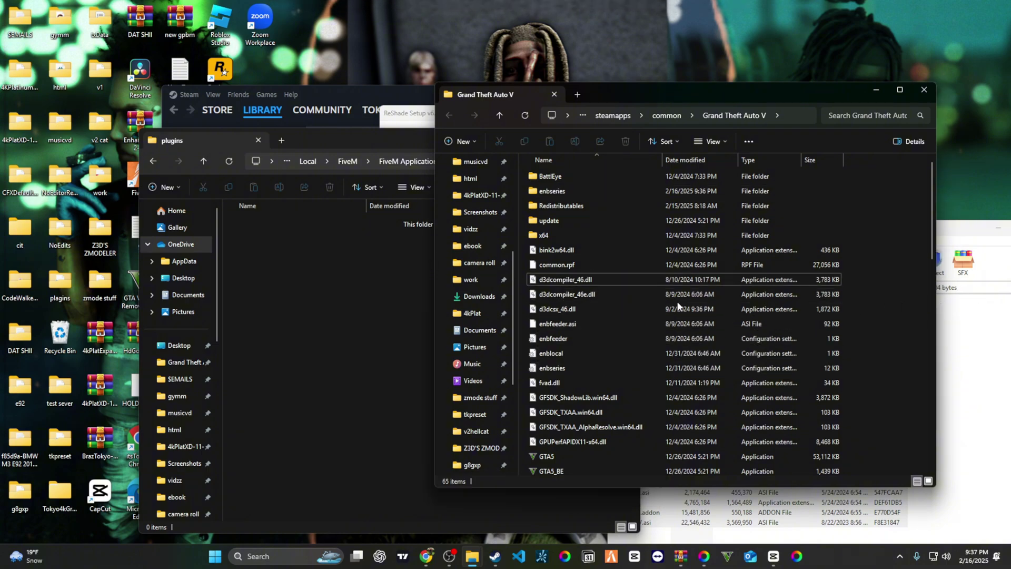
pyautogui.click(524, 116)
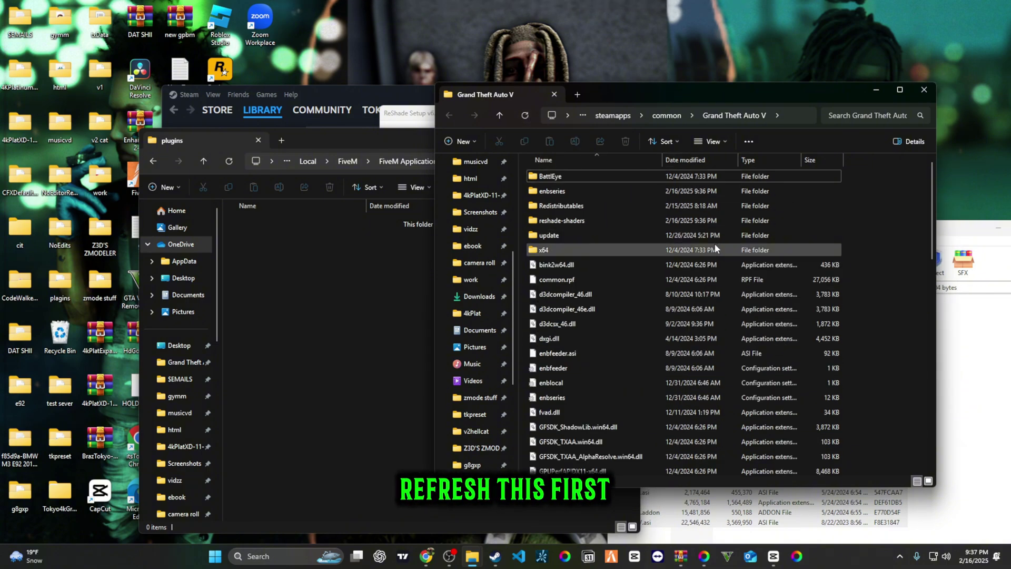
# Move reshade-shaders, dxgi.dll, ReShade and ReShadePreset from the GTA V folder into plugins.
pyautogui.click(559, 343)
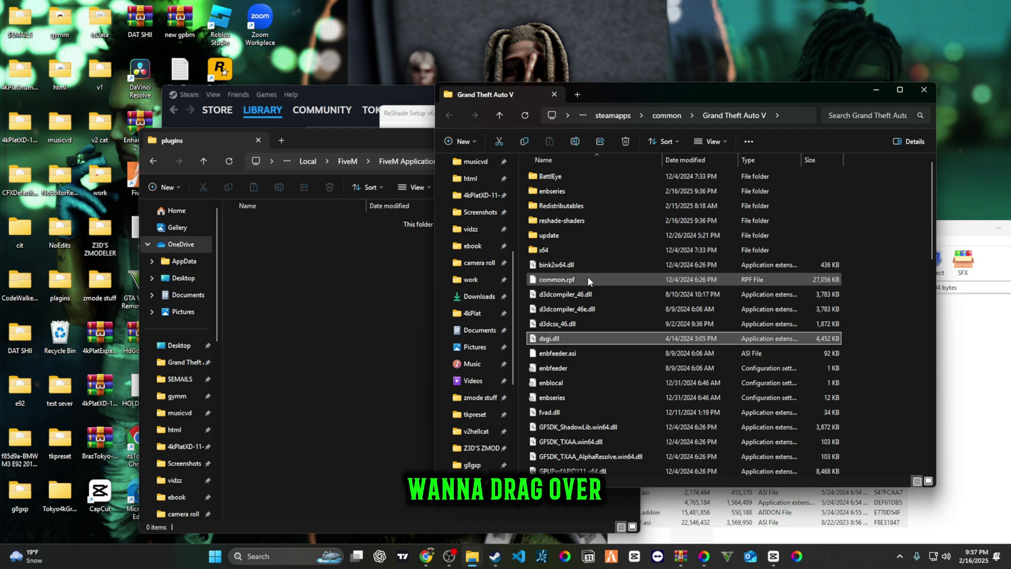
pyautogui.moveTo(596, 220); pyautogui.dragTo(303, 300)
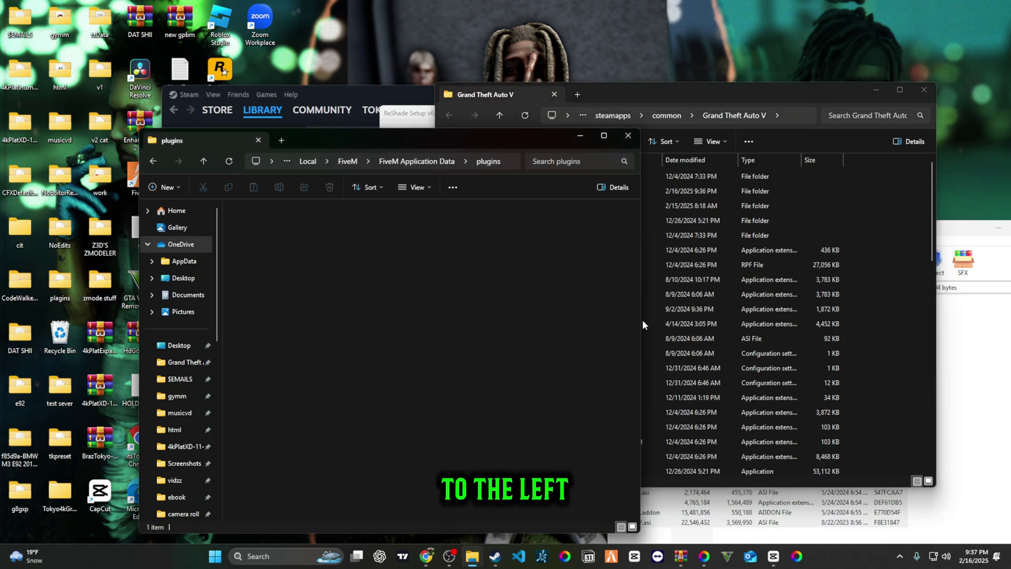
pyautogui.click(885, 220)
pyautogui.moveTo(573, 324); pyautogui.dragTo(294, 295)
pyautogui.click(840, 293)
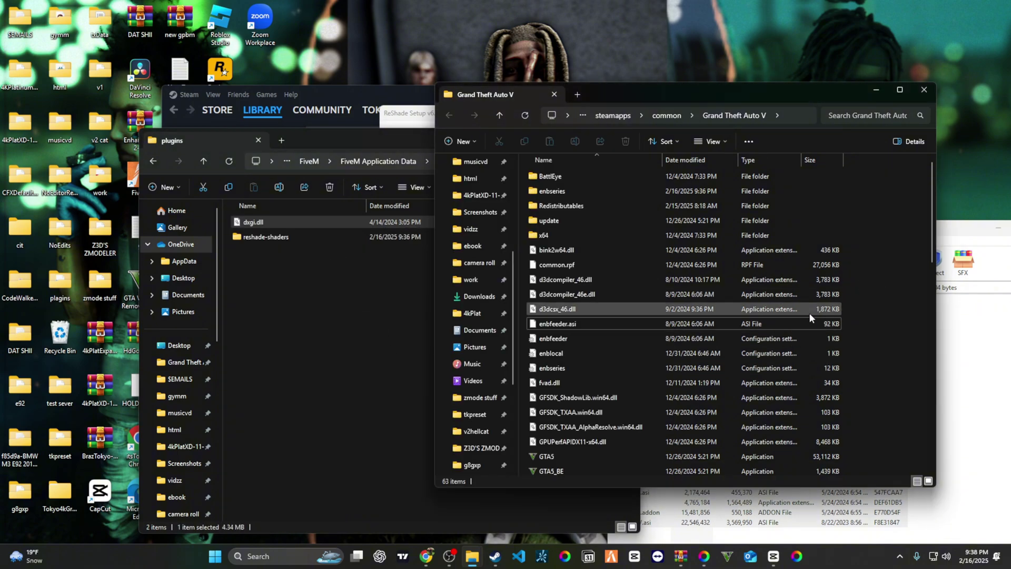
pyautogui.scroll(-3, 614, 362)
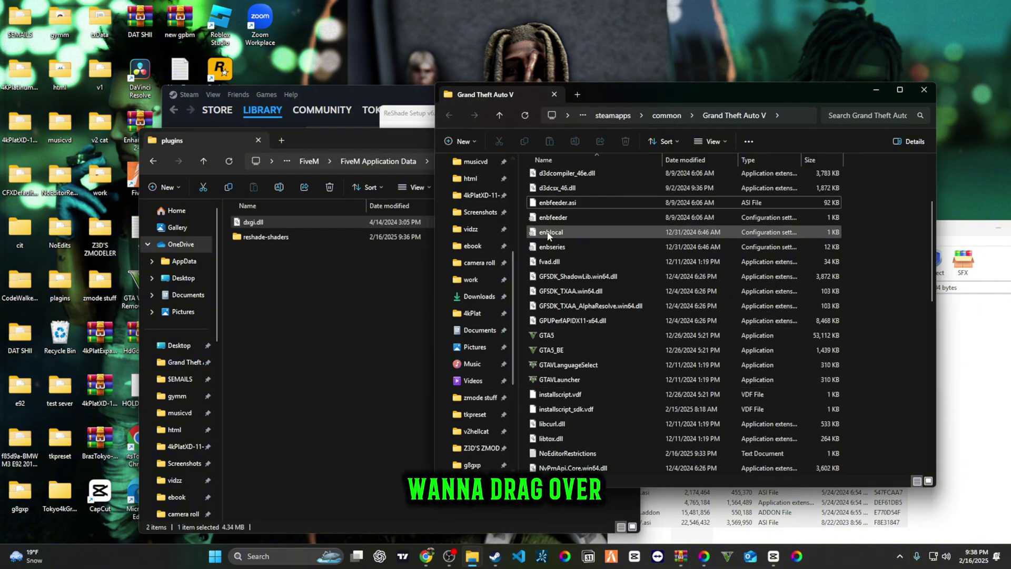
pyautogui.scroll(-4, 577, 277)
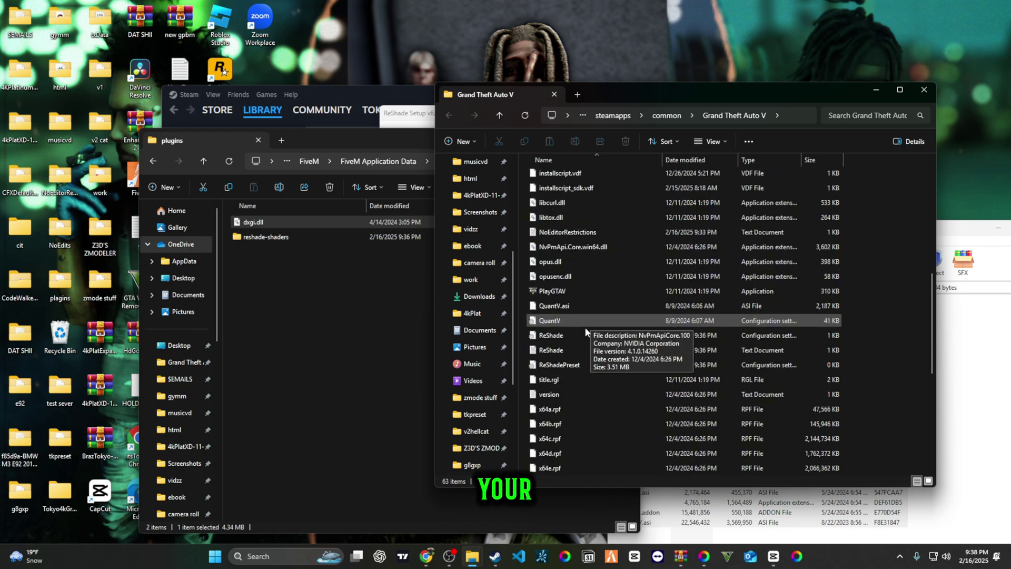
pyautogui.scroll(-4, 583, 329)
pyautogui.scroll(1, 573, 334)
pyautogui.click(531, 234)
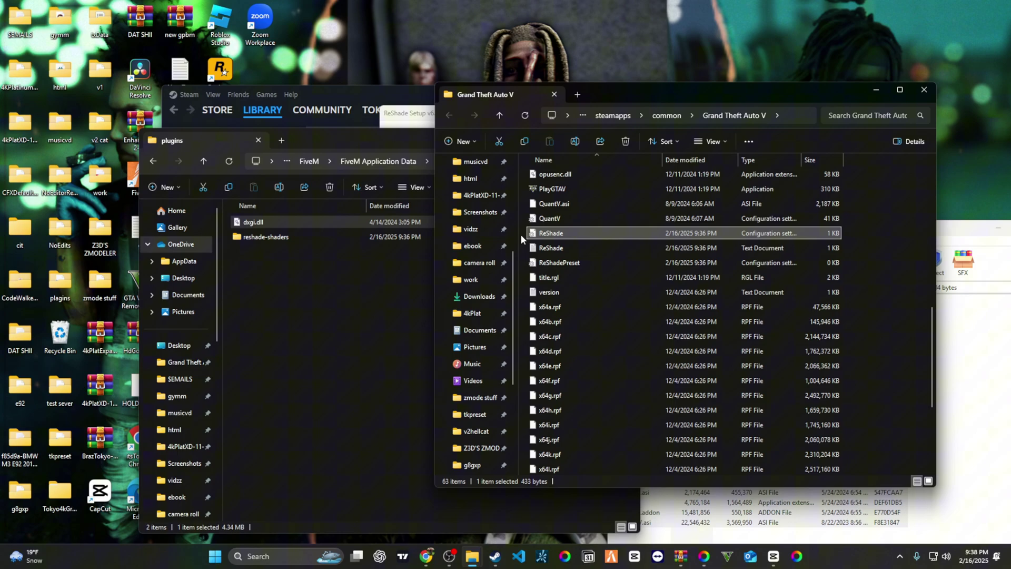
pyautogui.moveTo(521, 234); pyautogui.dragTo(330, 299)
# Drag everything from the archive's plugins folder into FiveM's plugins folder, replacing same-named files.
pyautogui.click(951, 381)
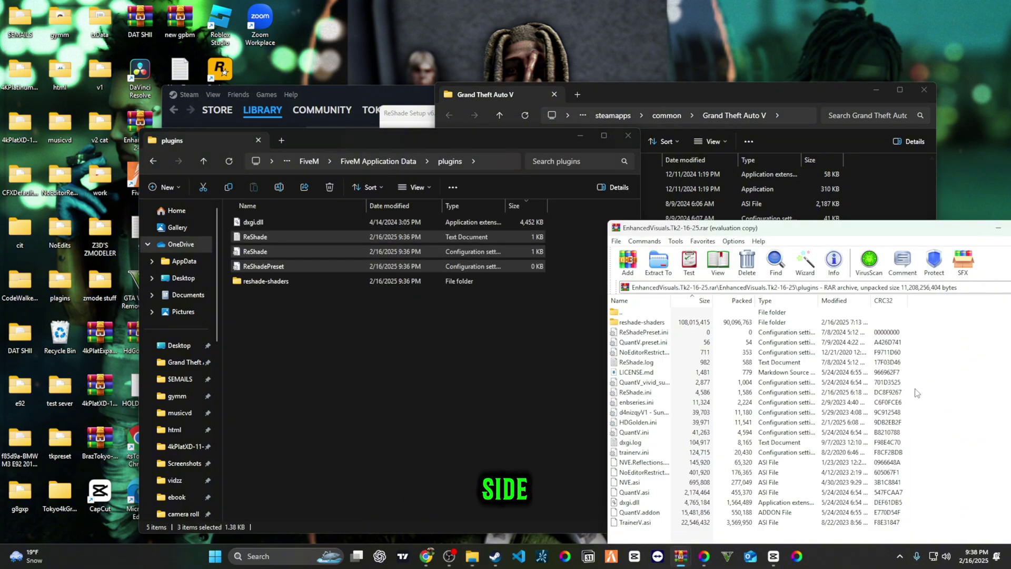
pyautogui.moveTo(872, 232); pyautogui.dragTo(893, 132)
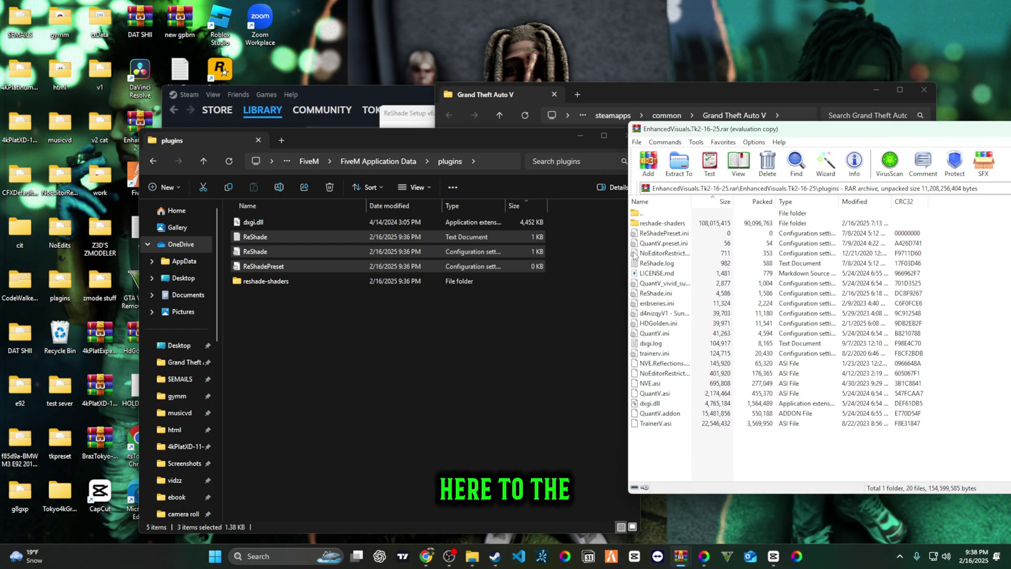
pyautogui.doubleClick(647, 214)
pyautogui.doubleClick(647, 236)
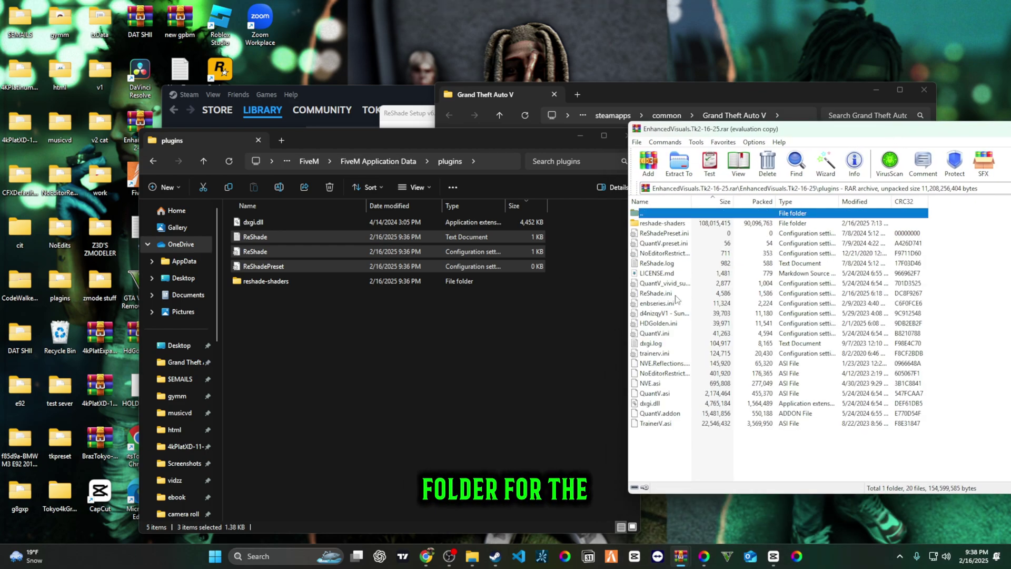
pyautogui.moveTo(656, 453); pyautogui.dragTo(796, 222)
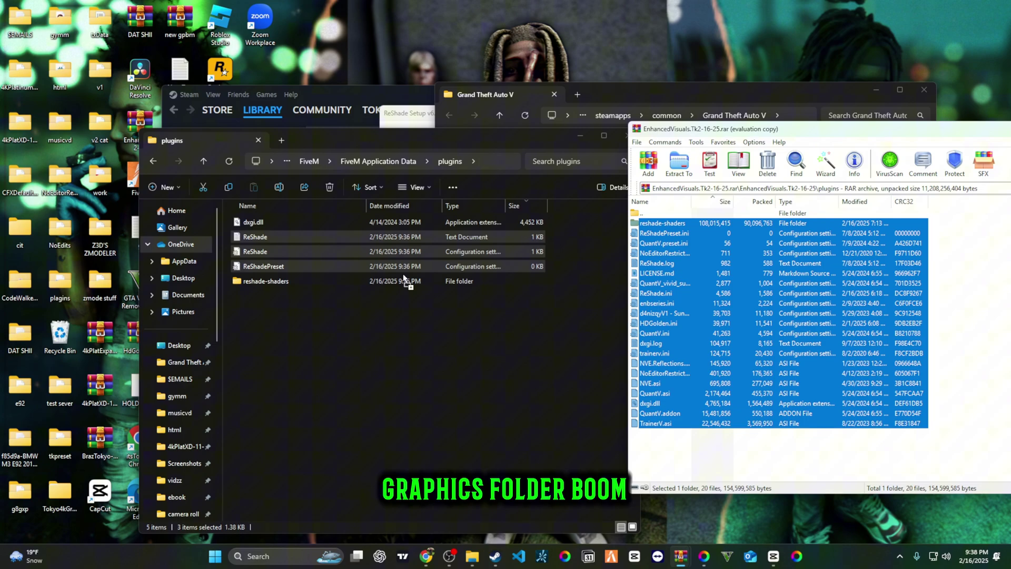
pyautogui.moveTo(406, 280); pyautogui.dragTo(385, 425)
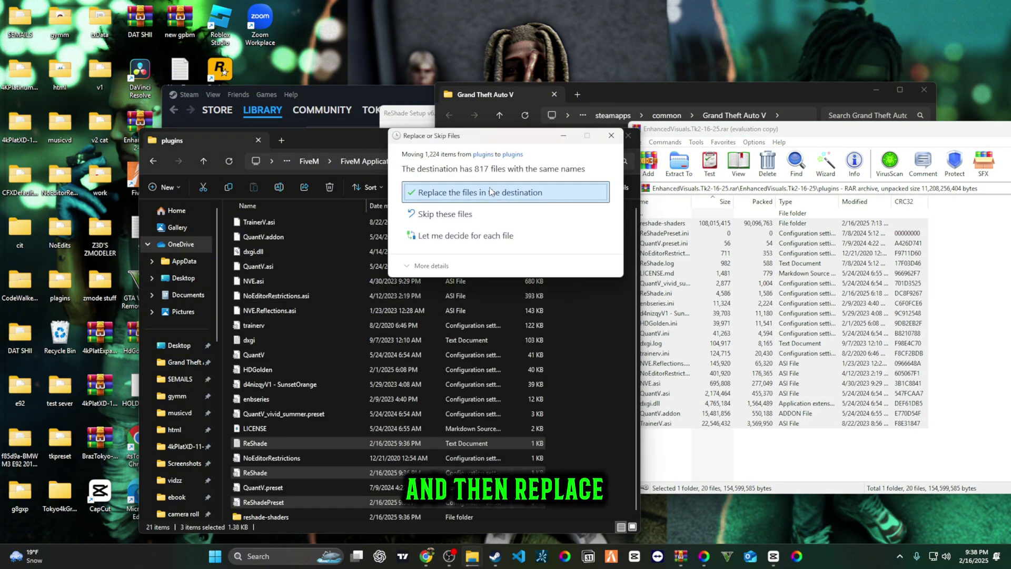
pyautogui.click(526, 192)
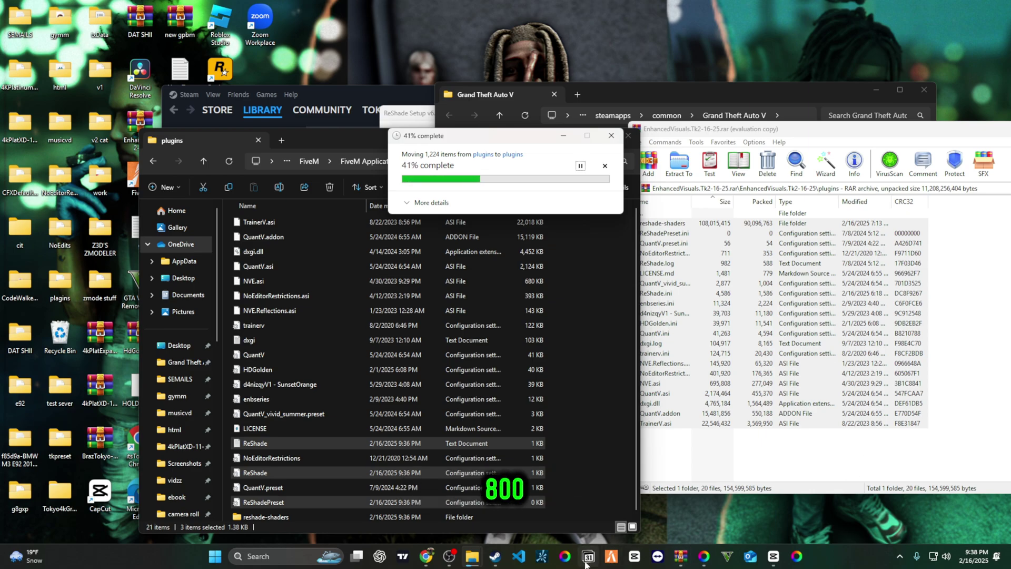
# Rerun ReShade Setup for Grand Theft Auto V with all effect packages checked, then finish.
pyautogui.click(706, 559)
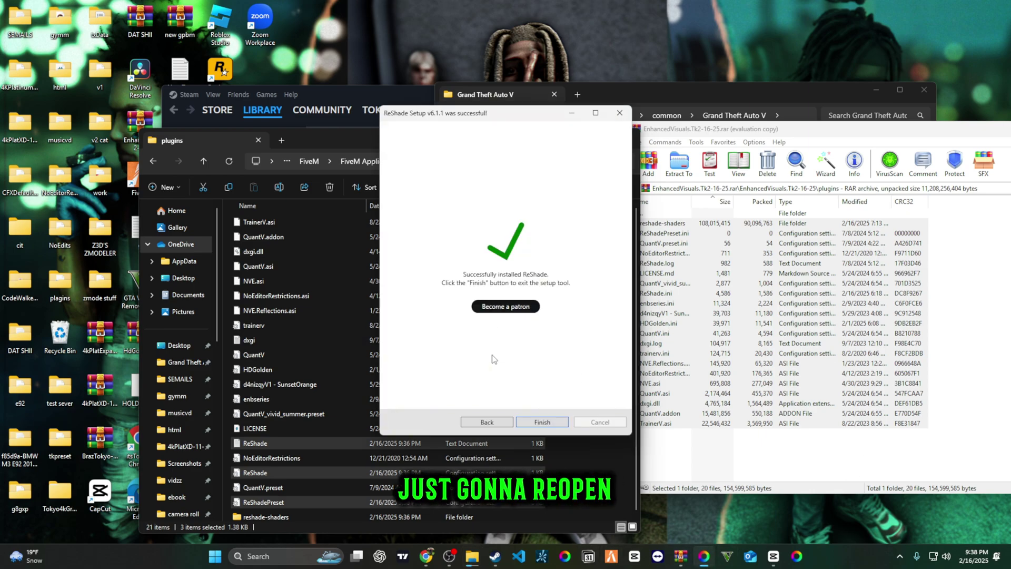
pyautogui.click(540, 422)
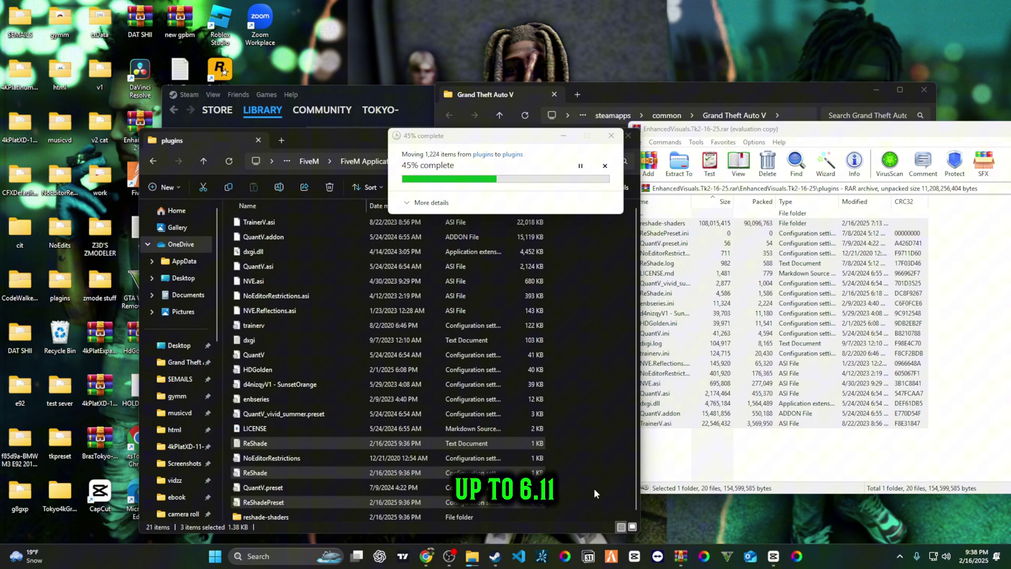
pyautogui.click(704, 557)
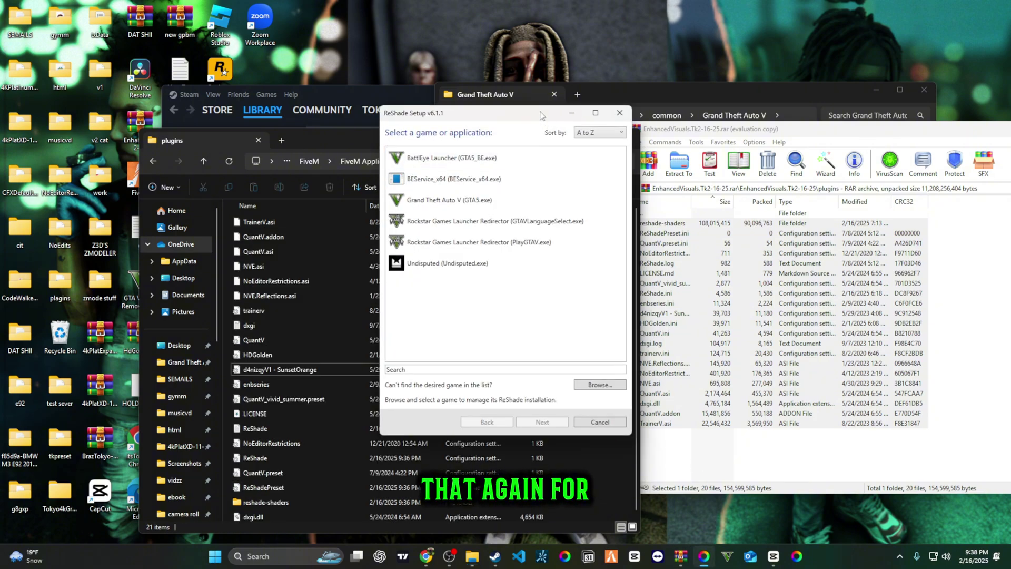
pyautogui.click(459, 207)
pyautogui.click(541, 424)
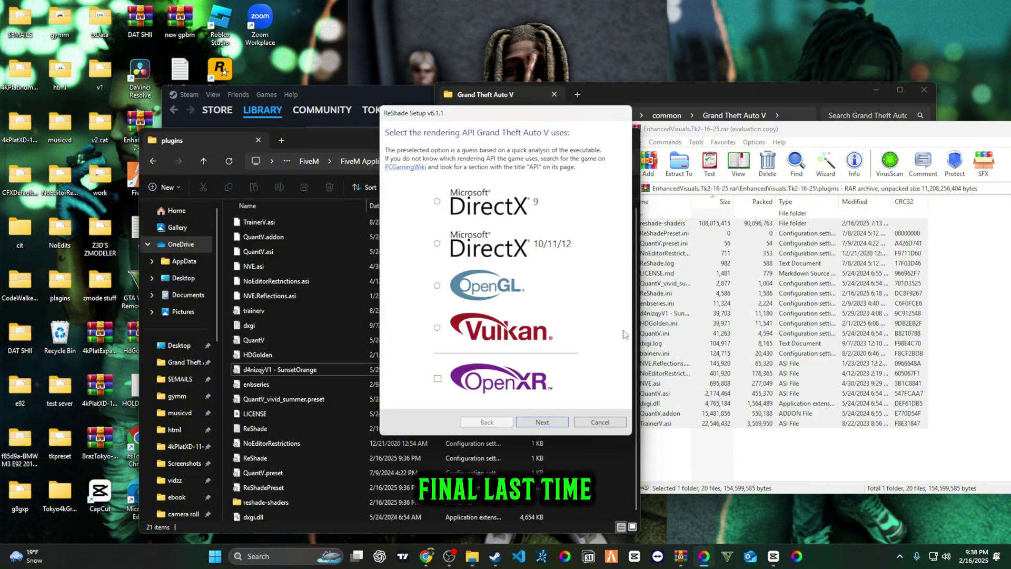
pyautogui.click(536, 424)
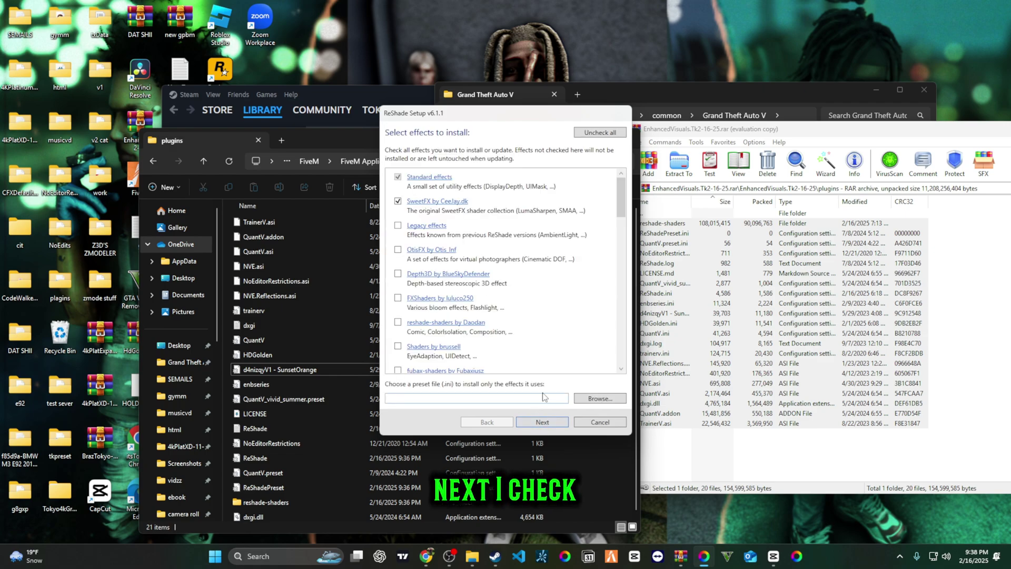
pyautogui.click(620, 133)
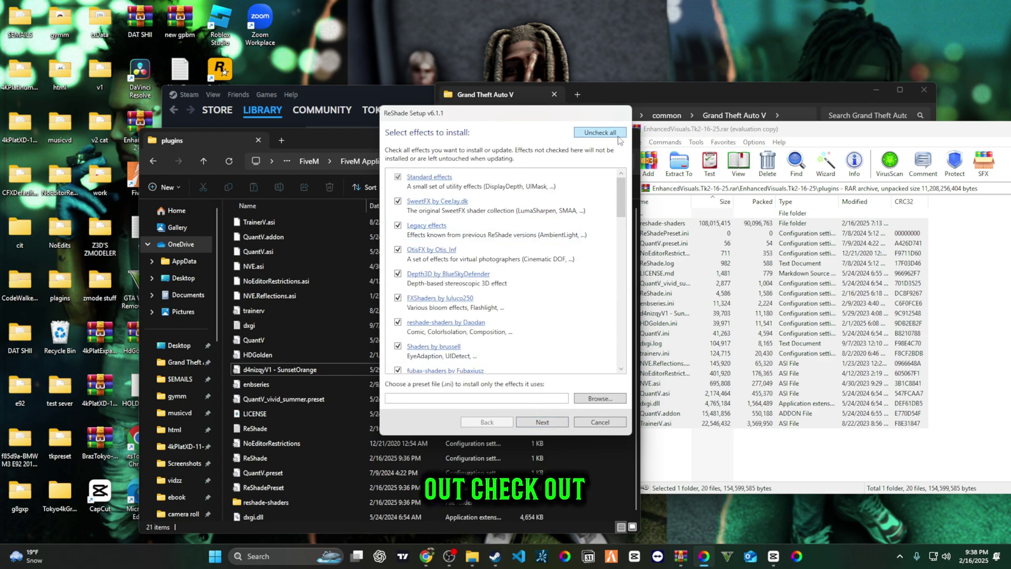
pyautogui.click(535, 423)
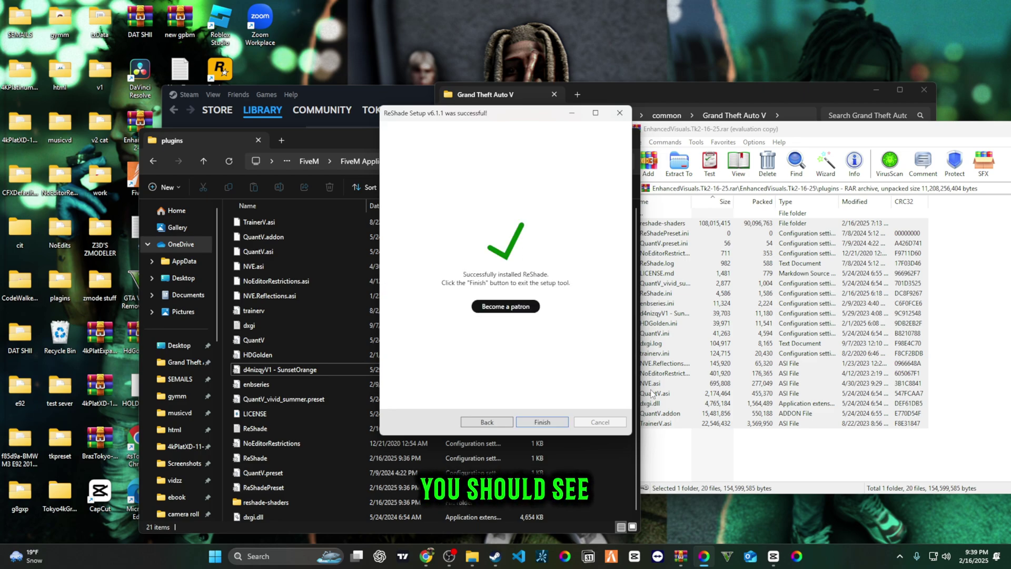
pyautogui.click(547, 422)
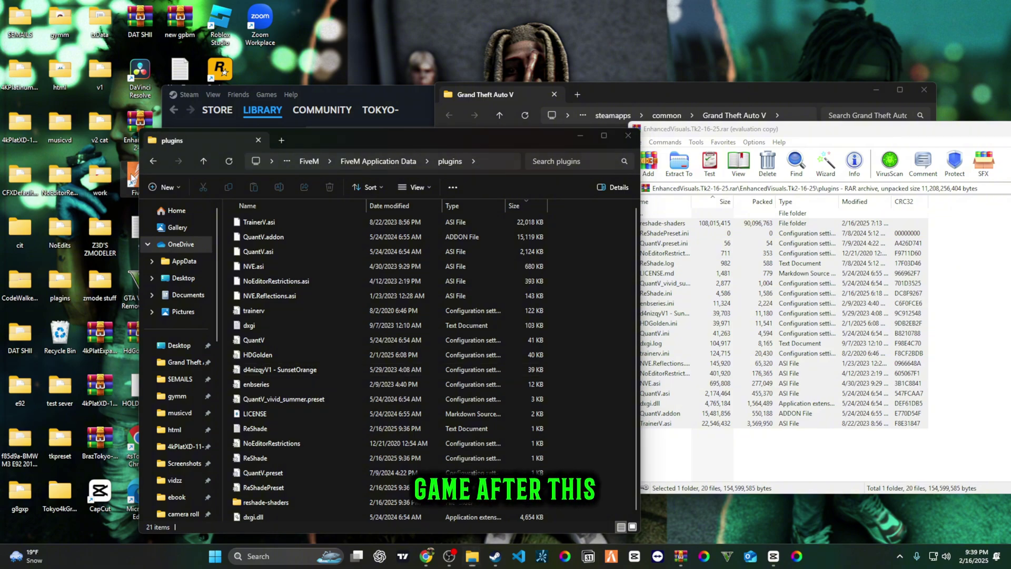
# Minimize the Grand Theft Auto V folder and close the leftover Explorer, Steam and WinRAR windows.
pyautogui.click(531, 115)
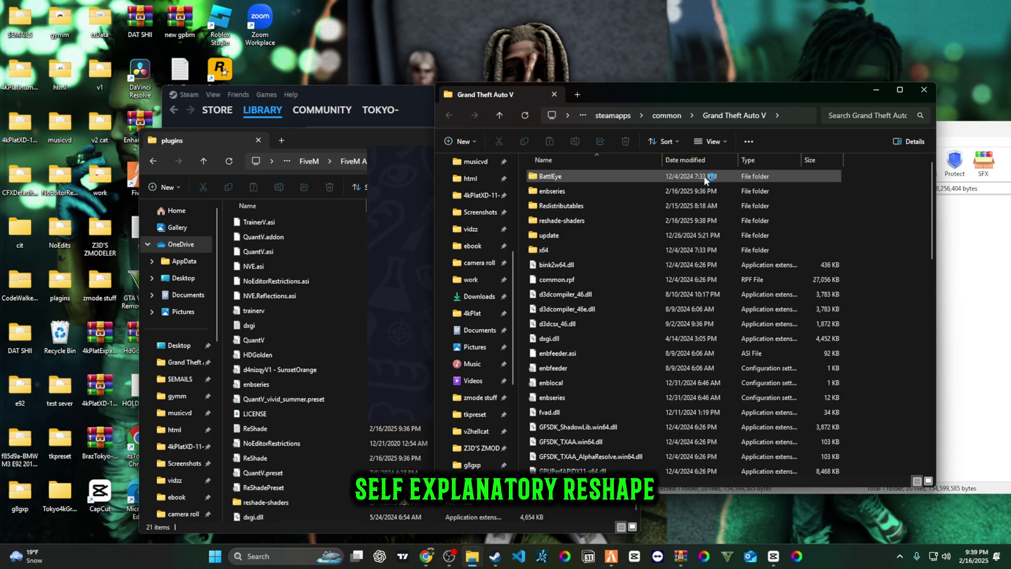
pyautogui.click(876, 90)
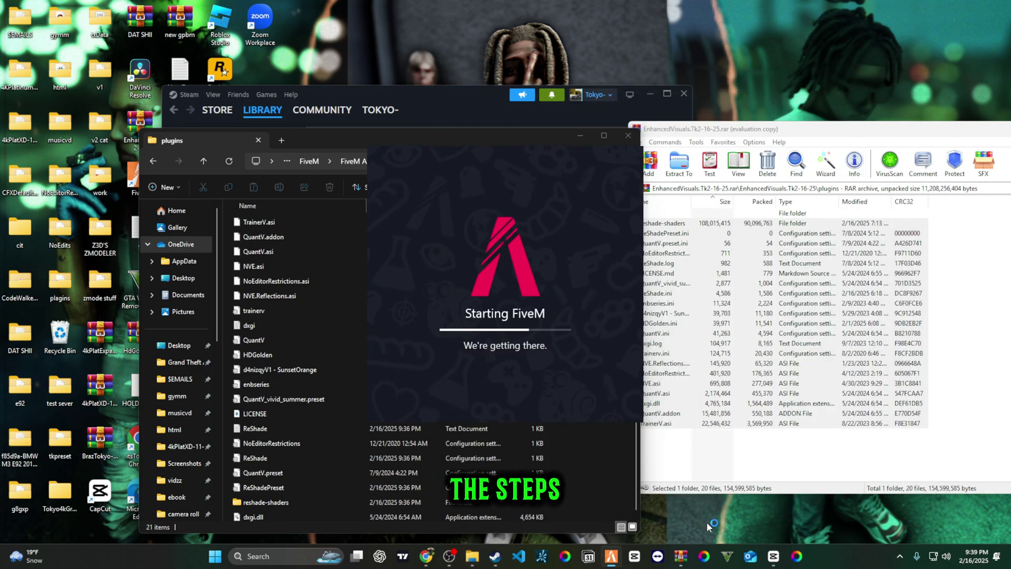
pyautogui.click(627, 135)
pyautogui.click(684, 94)
pyautogui.moveTo(781, 129); pyautogui.dragTo(433, 99)
pyautogui.click(738, 99)
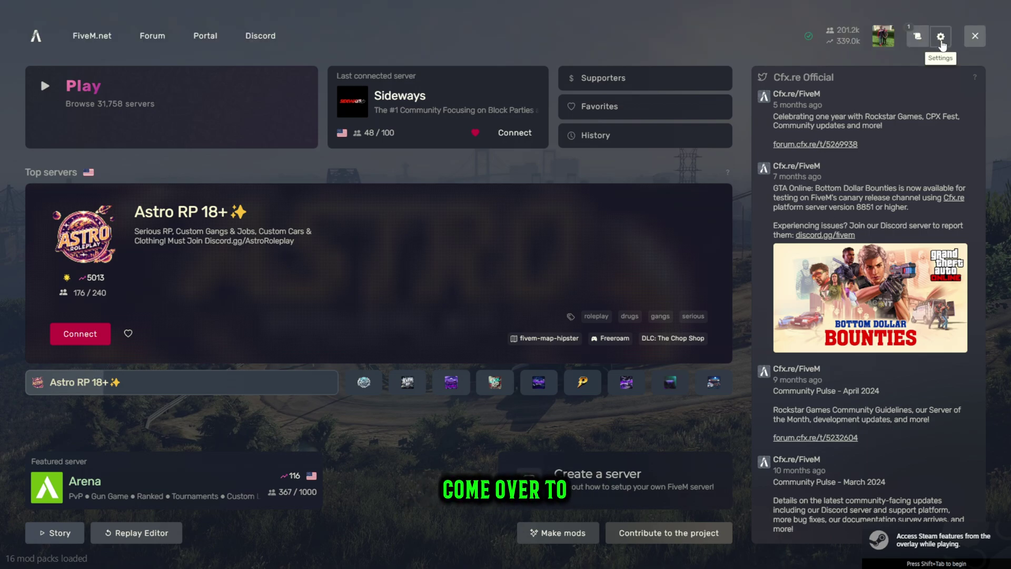
# Check FiveM's Game settings, leaving NUI in-process GPU off, then close Settings.
pyautogui.click(940, 36)
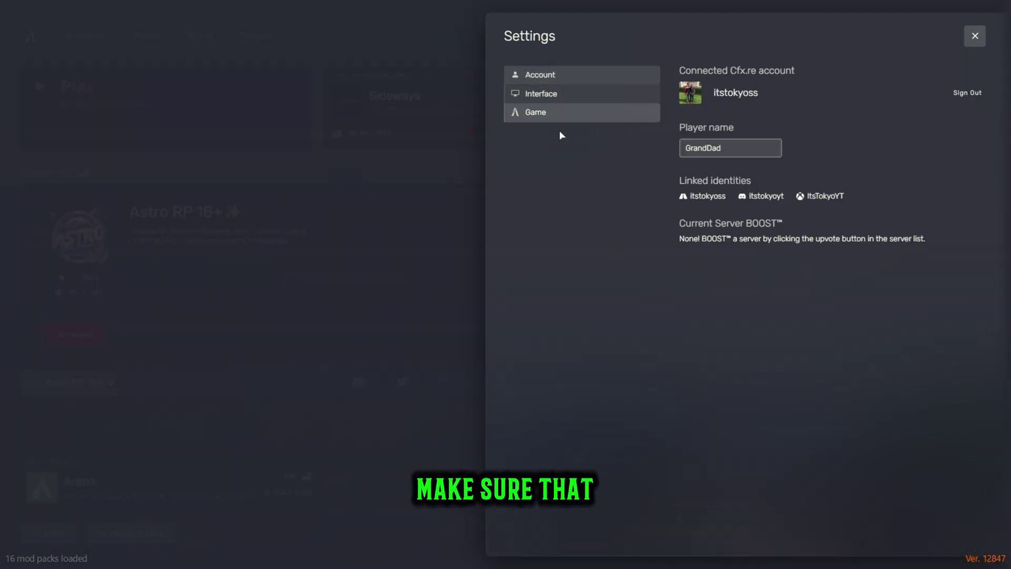
pyautogui.click(578, 117)
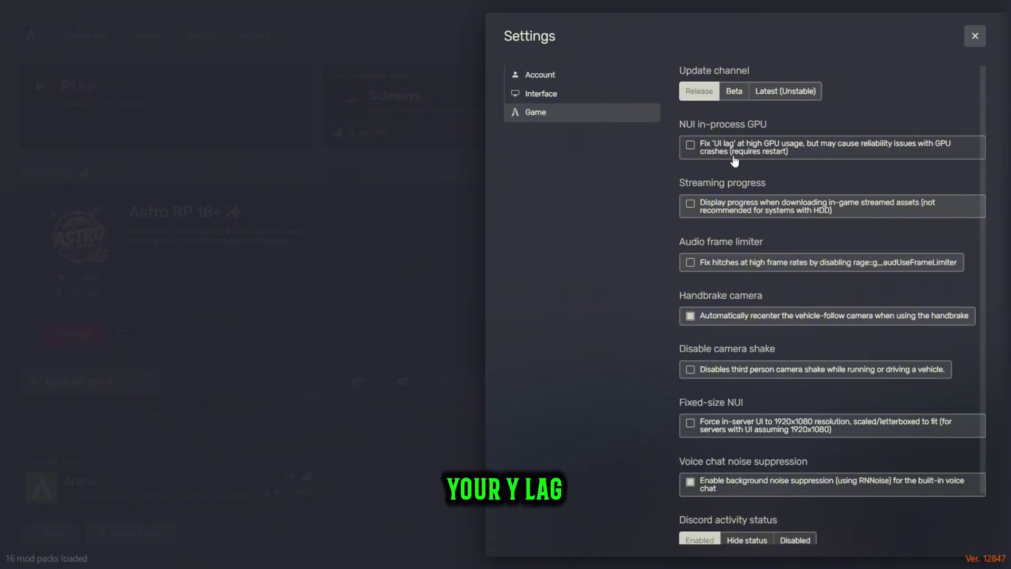
pyautogui.click(973, 38)
# Load the EnhancedVisuals.tk.ini preset from the ReShade overlay's preset browser.
pyautogui.press('Home')
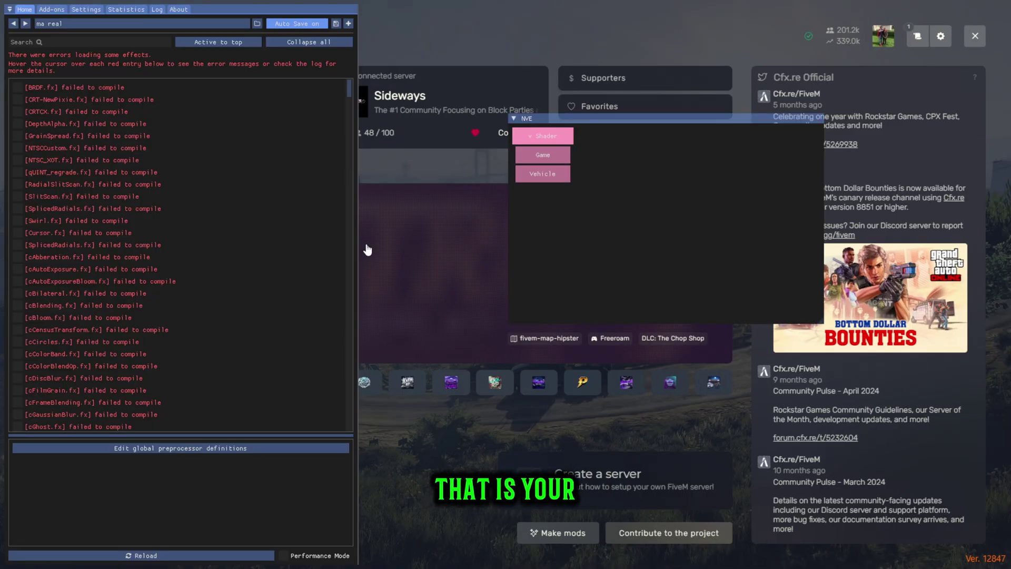
pyautogui.click(196, 23)
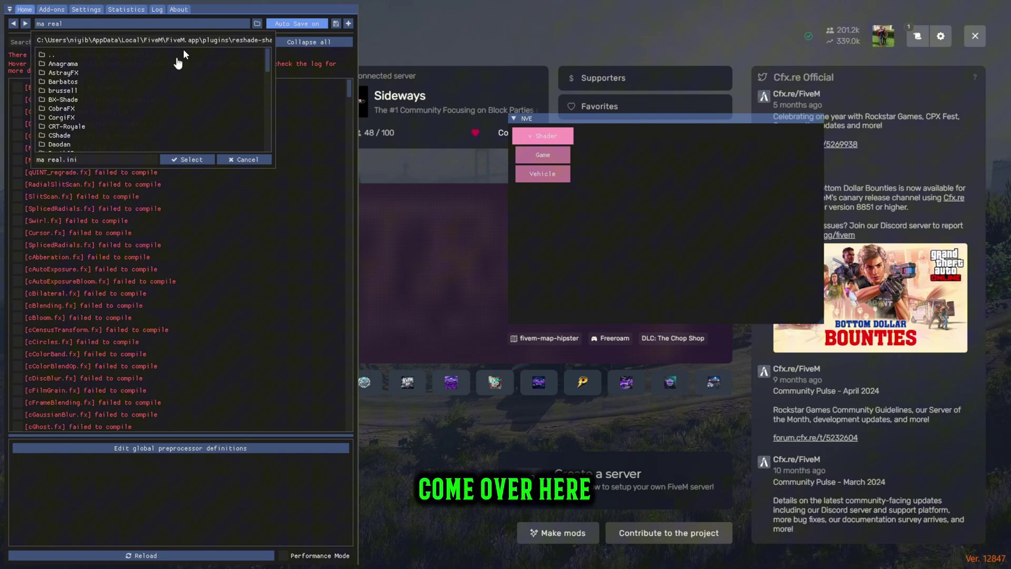
pyautogui.scroll(-8, 109, 100)
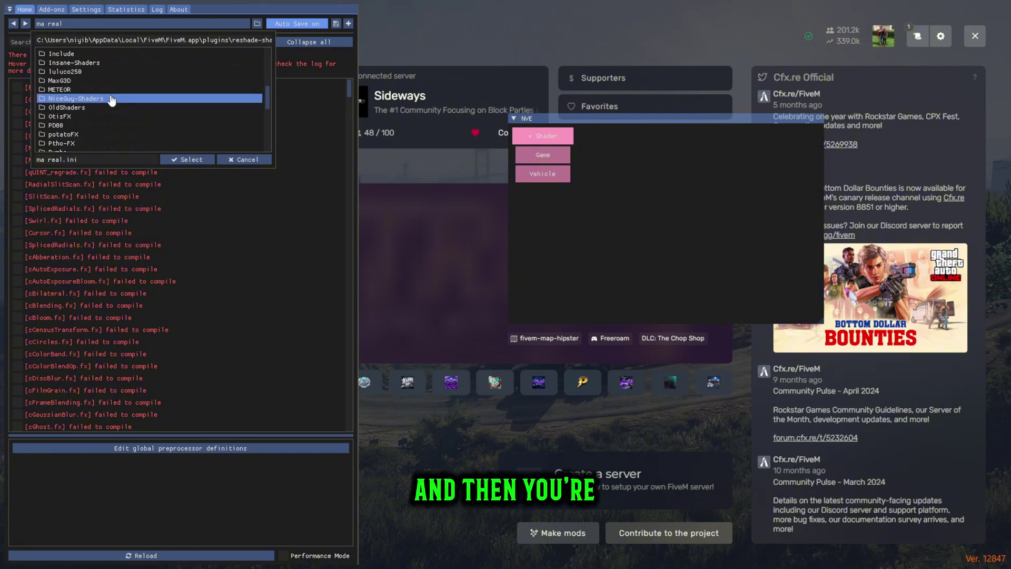
pyautogui.scroll(-2, 118, 136)
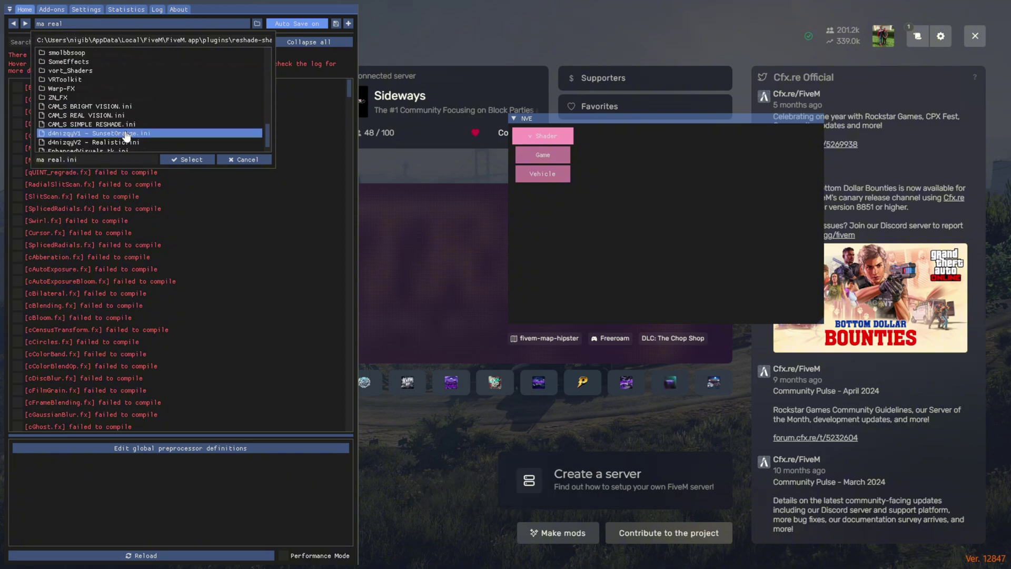
pyautogui.scroll(-2, 125, 138)
pyautogui.click(127, 136)
pyautogui.click(185, 160)
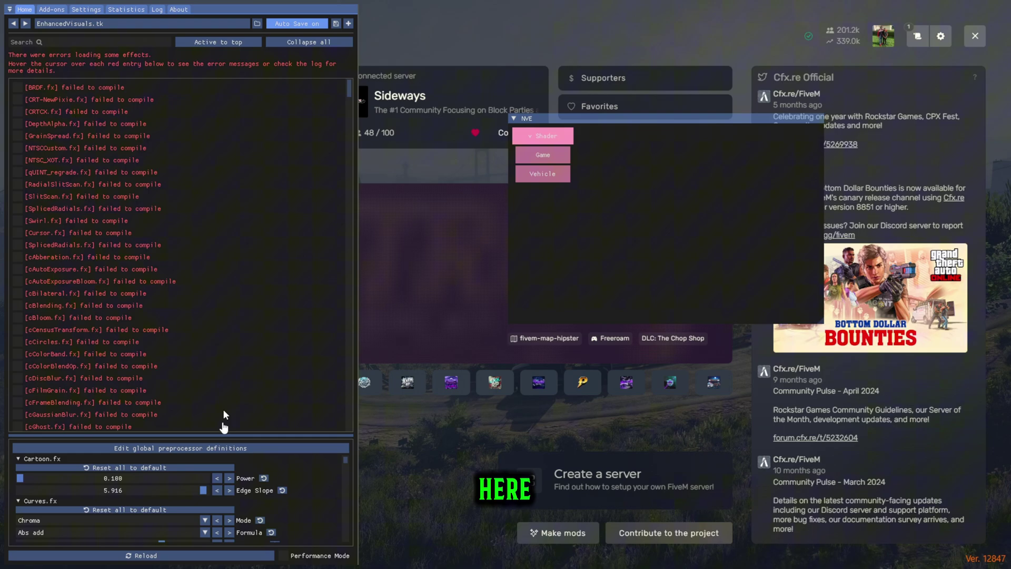
pyautogui.scroll(-1, 203, 253)
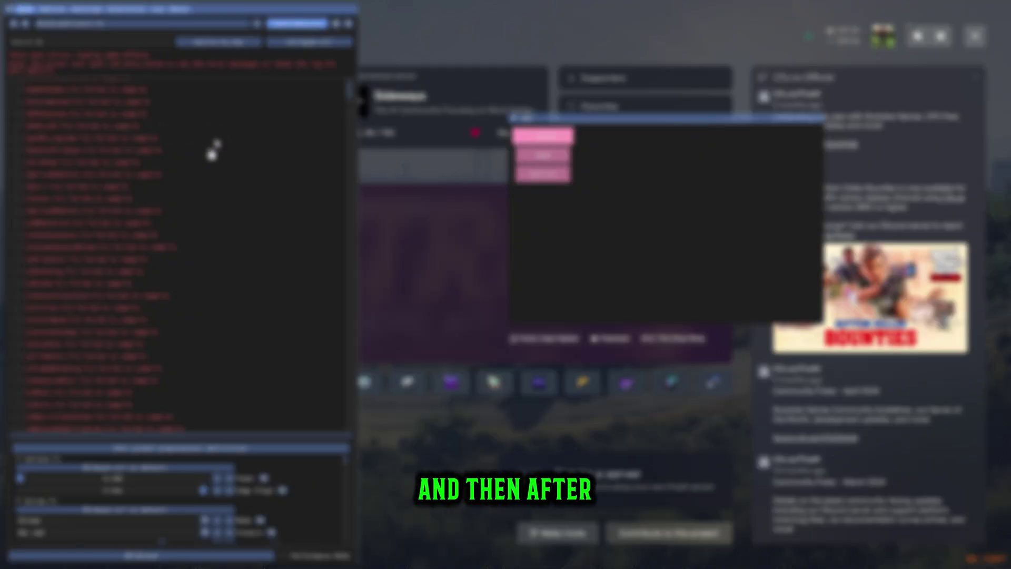
# Scroll down and back up in FiveM while joining the Sideways server.
pyautogui.scroll(-11, 212, 168)
pyautogui.scroll(5, 306, 171)
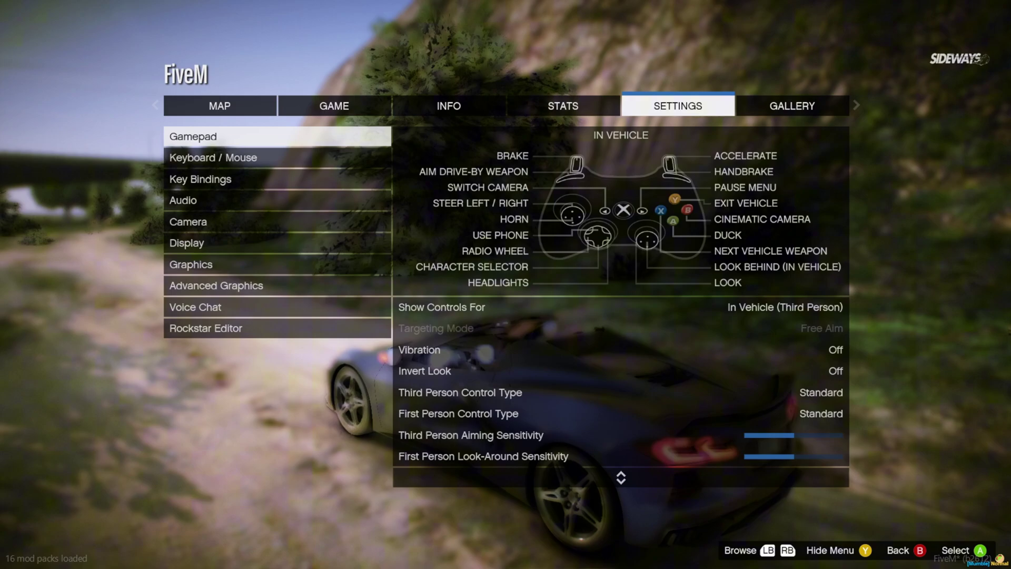
# Open the Graphics settings category and browse its options, including Post FX.
pyautogui.press('Return')
pyautogui.press('Down')
pyautogui.press('Down')
pyautogui.press('Down')
pyautogui.press('Down')
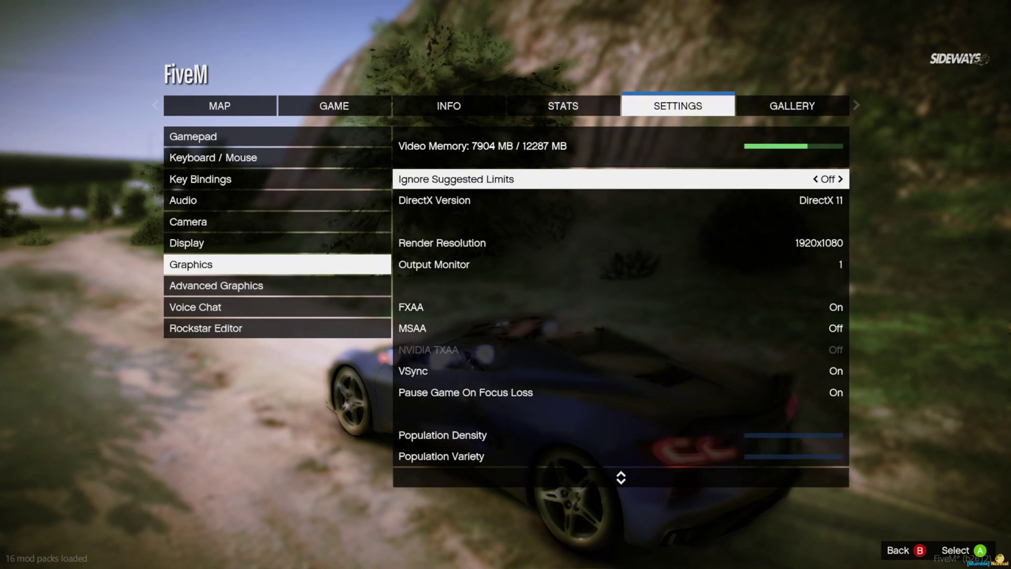
pyautogui.press('Down')
pyautogui.press('Down')
pyautogui.press('Down')
pyautogui.press('Down')
pyautogui.press('Down')
pyautogui.press('Down')
pyautogui.press('Down')
pyautogui.press('Down')
pyautogui.press('Down')
pyautogui.press('Down')
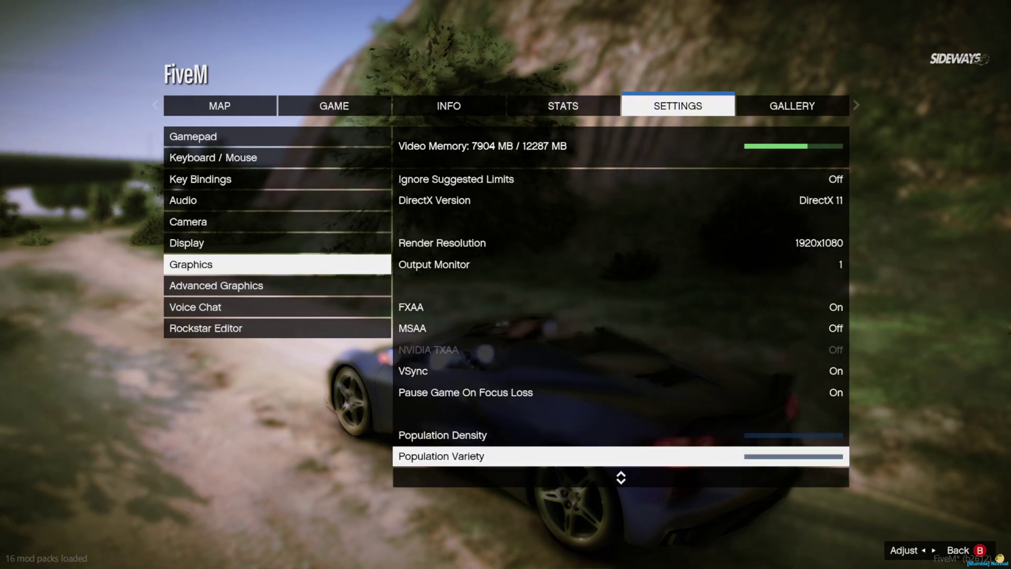
pyautogui.press('Down')
pyautogui.press('Down')
pyautogui.press('Down')
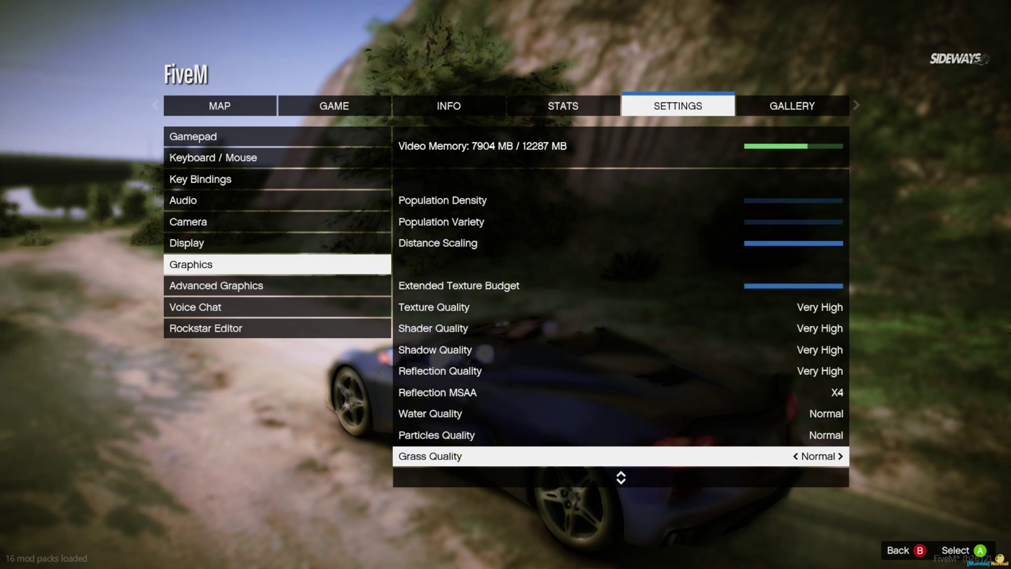
pyautogui.press('Down')
pyautogui.press('Down')
pyautogui.press('Down')
pyautogui.press('Down')
pyautogui.press('Down')
pyautogui.press('Down')
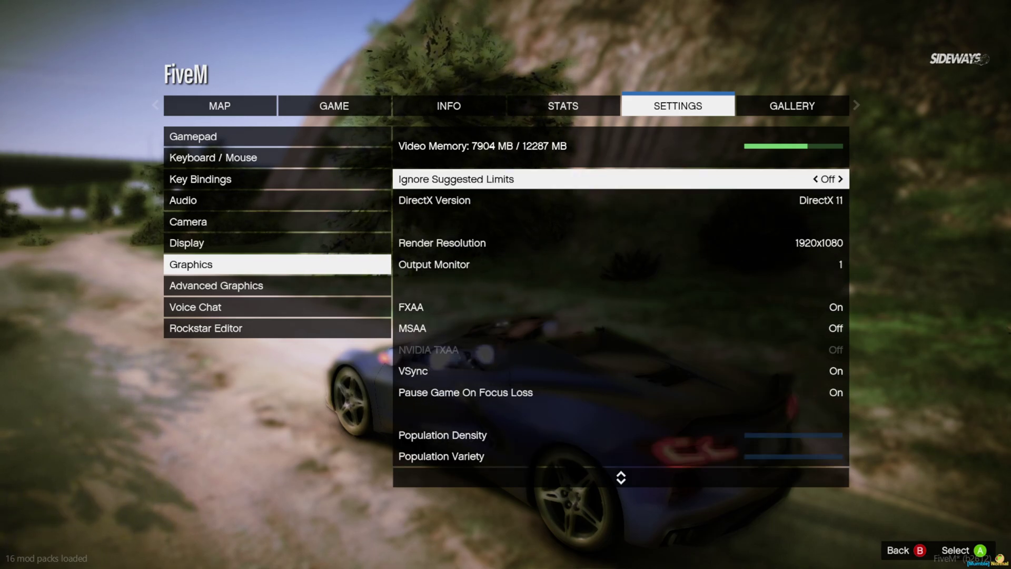
pyautogui.press('Up')
pyautogui.press('Down')
pyautogui.press('Down')
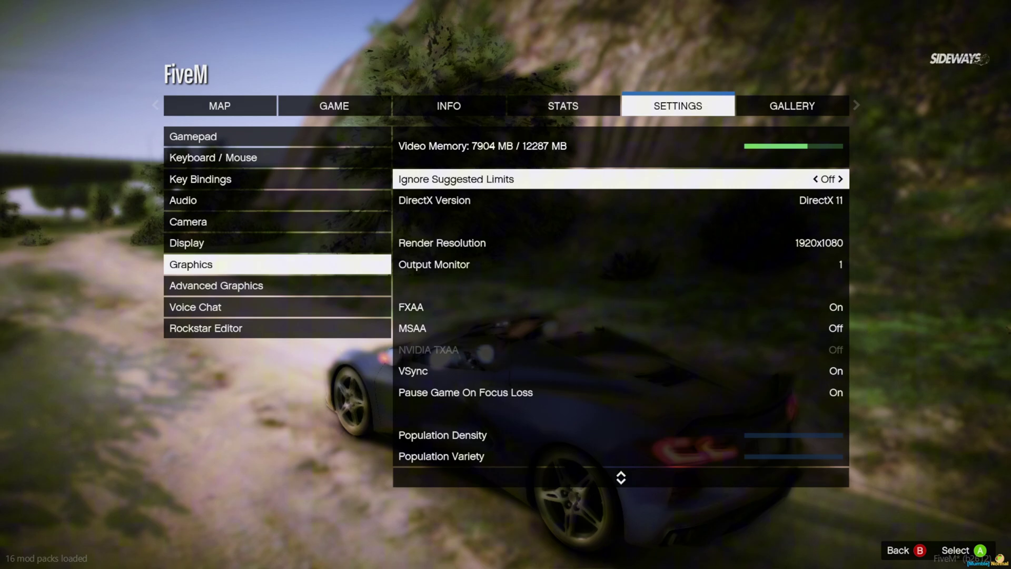
pyautogui.press('Up')
pyautogui.press('Up')
pyautogui.press('Up')
pyautogui.press('Up')
pyautogui.press('Up')
pyautogui.press('Up')
pyautogui.press('Up')
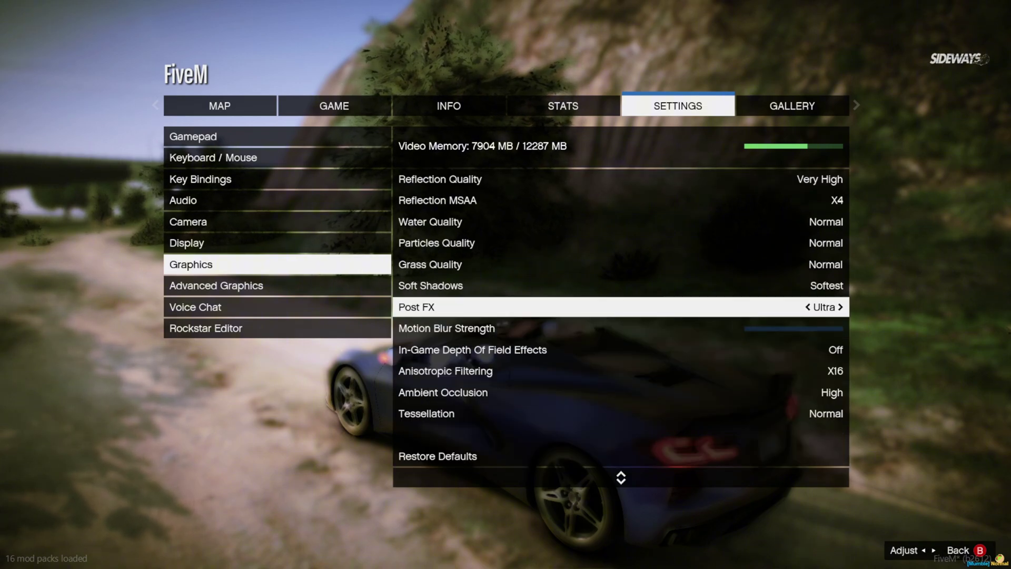
pyautogui.press('Up')
pyautogui.press('Up')
pyautogui.press('Up')
pyautogui.press('Up')
pyautogui.press('Up')
pyautogui.press('Up')
pyautogui.press('Up')
# Browse Advanced Graphics, showing Long Shadows, High Resolution Shadows and flying streaming On.
pyautogui.press('Escape')
pyautogui.press('Down')
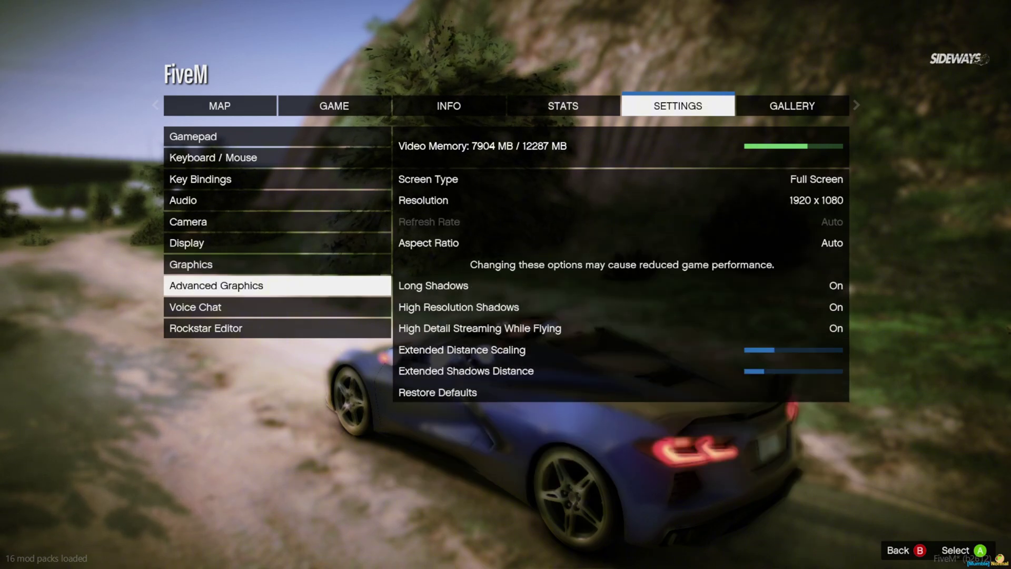
pyautogui.press('Return')
pyautogui.press('Up')
pyautogui.press('Up')
pyautogui.press('Up')
pyautogui.press('Down')
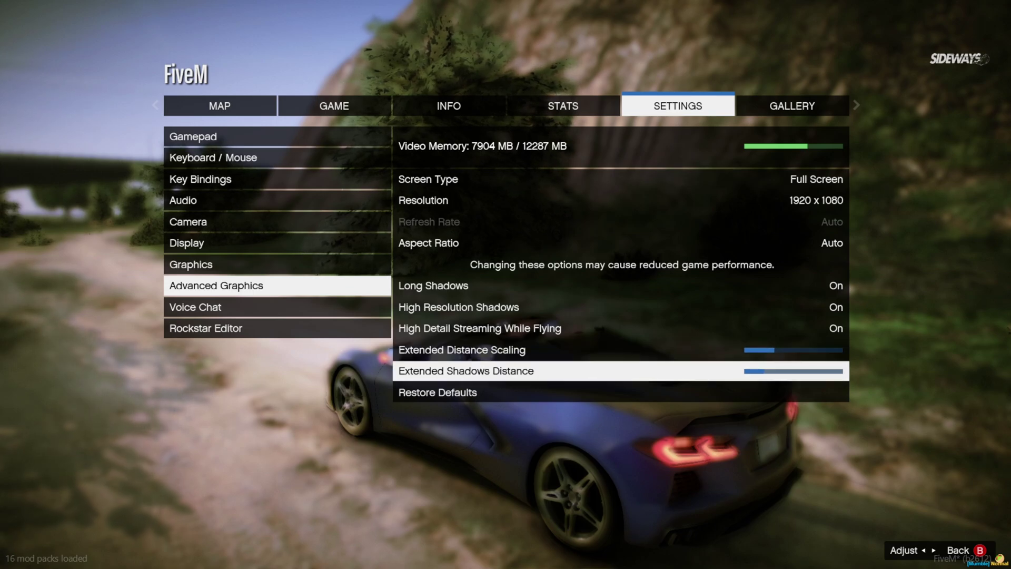
pyautogui.press('Up')
pyautogui.press('Up')
pyautogui.press('Up')
pyautogui.press('Escape')
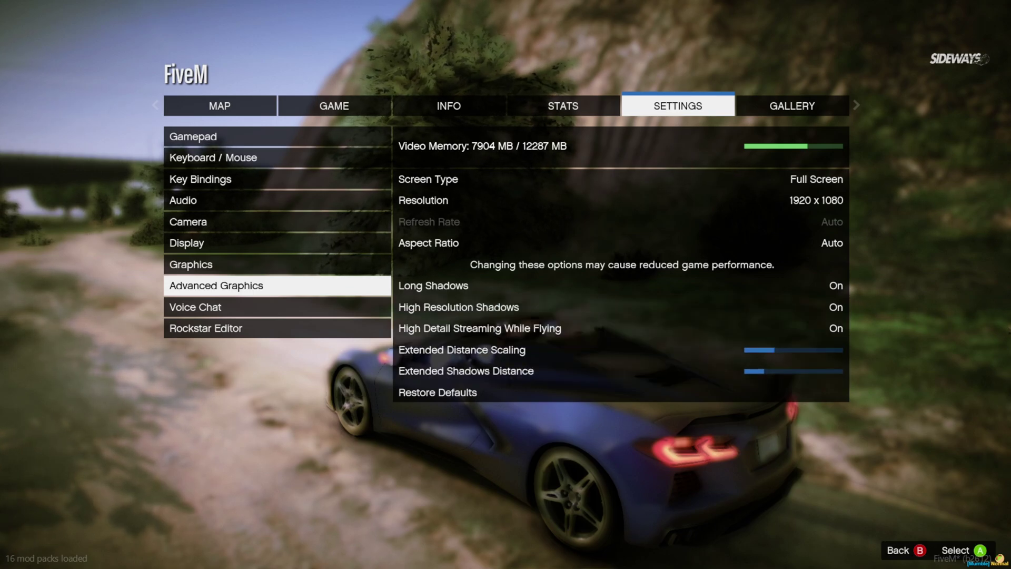